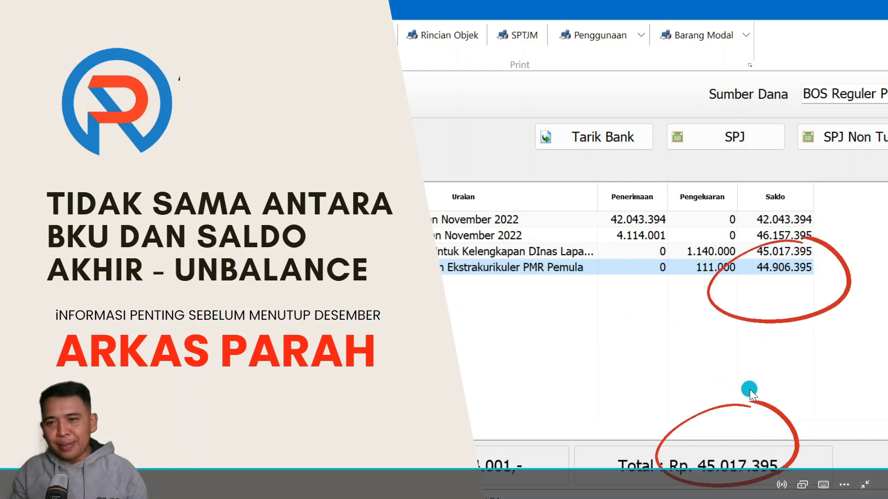
pyautogui.click(631, 369)
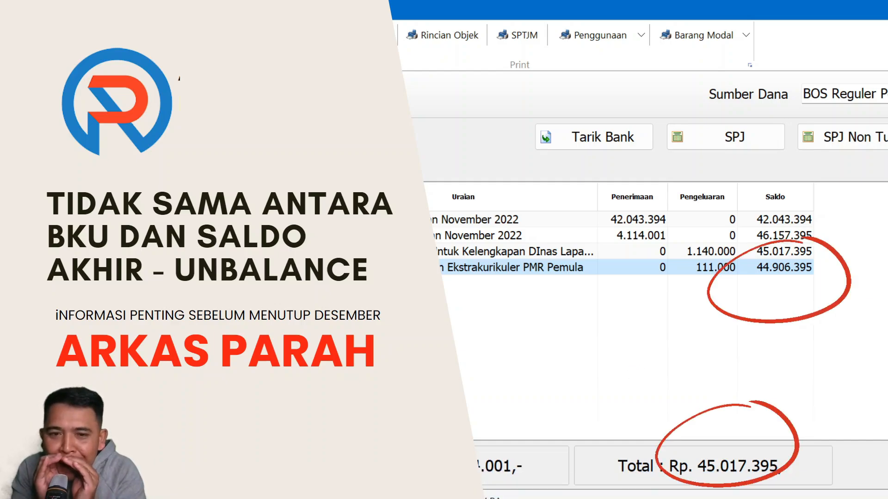
pyautogui.click(419, 406)
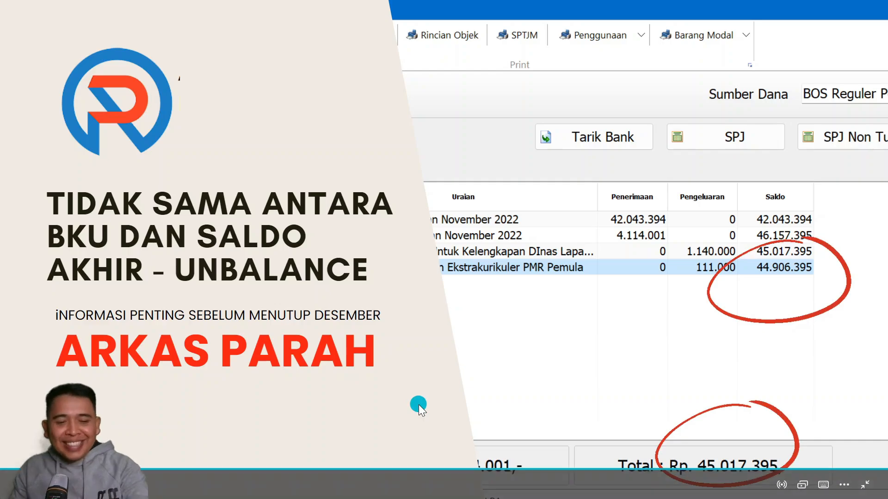
# - Exit the full-screen Canva presentation and switch to ARKAS to view the December Buku Kas Umum
pyautogui.press('super')
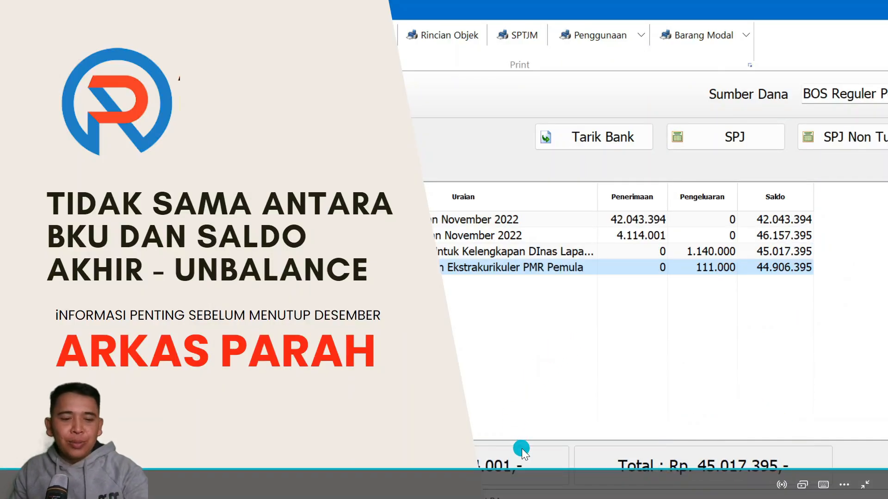
pyautogui.press('Escape')
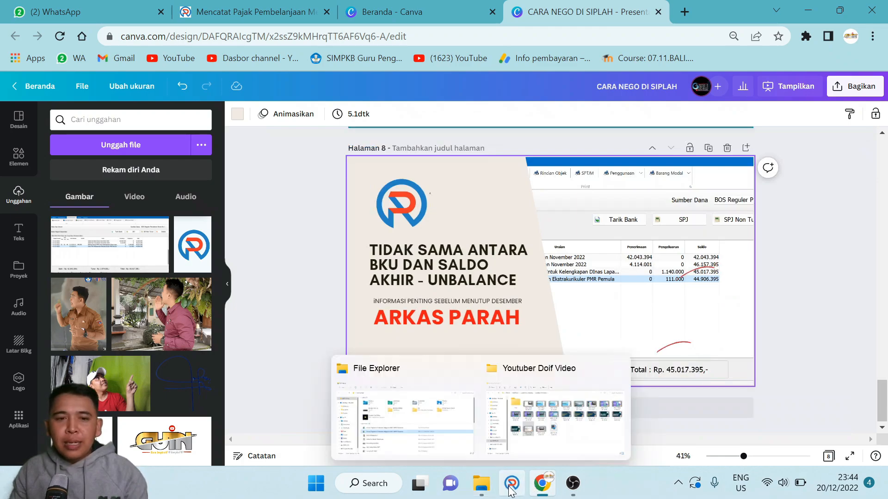
pyautogui.click(511, 486)
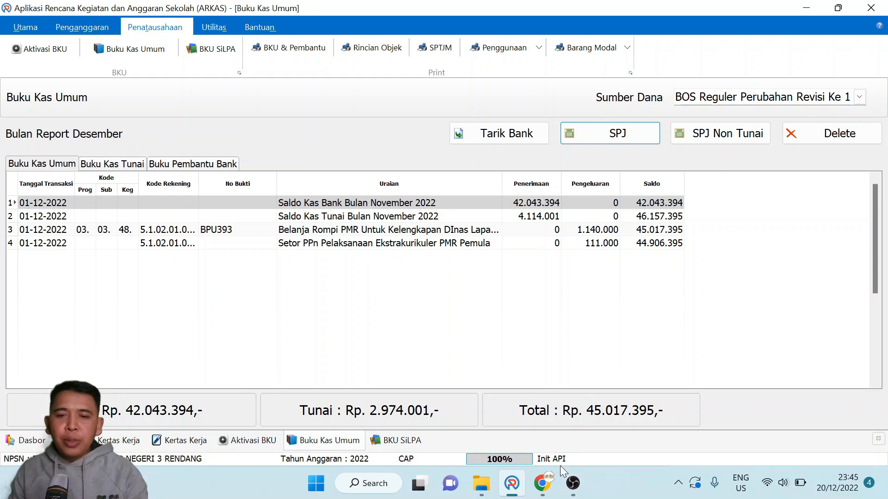
# - Switch to Chrome and show the beginning of the article about recording SIPLah and Non SIPLah purchase taxes in BKU ARKAS 3.4
pyautogui.moveTo(544, 494)
pyautogui.click(541, 416)
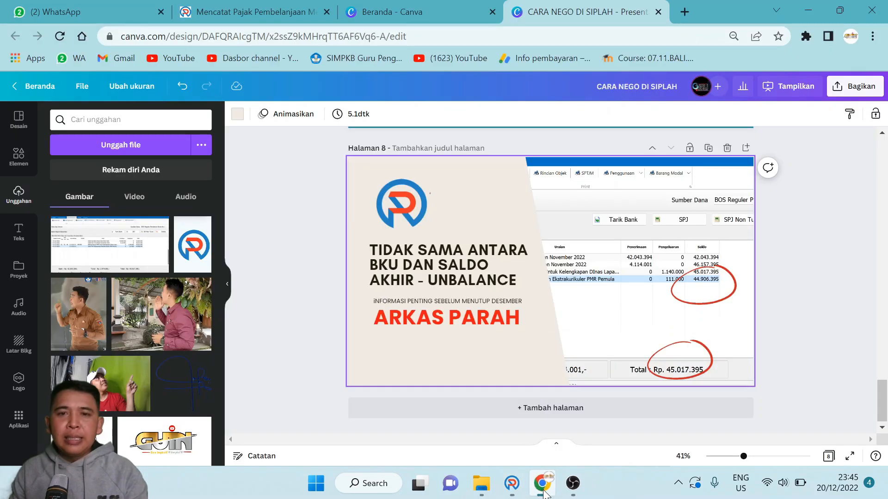
pyautogui.click(266, 6)
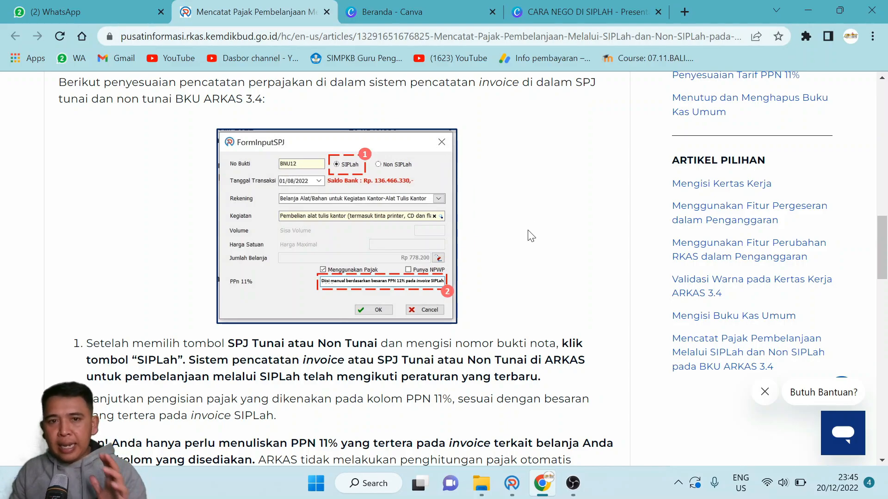
pyautogui.scroll(4, 534, 227)
pyautogui.scroll(10, 535, 227)
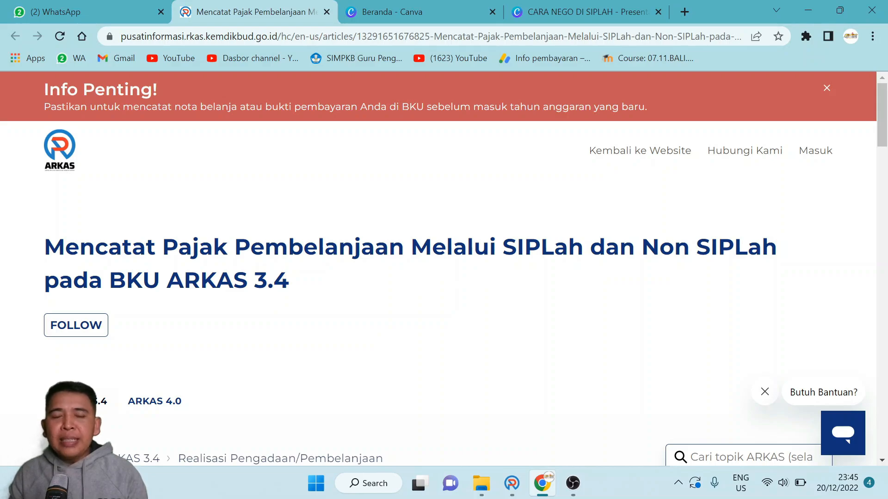
# - Examine the article's sample SIPLah invoice, the SPJ input form with its PPN 11% field, and the accompanying instructions and notes
pyautogui.scroll(-1, 596, 231)
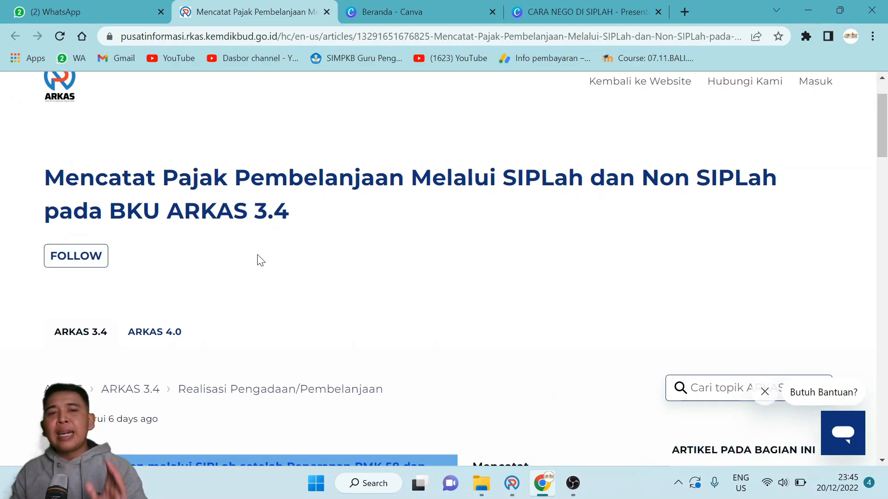
pyautogui.scroll(-3, 333, 279)
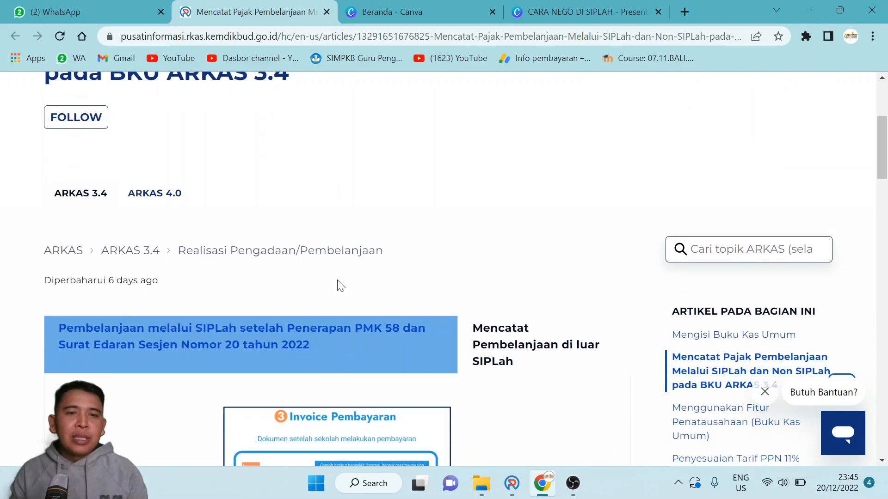
pyautogui.scroll(4, 319, 277)
pyautogui.scroll(-10, 287, 280)
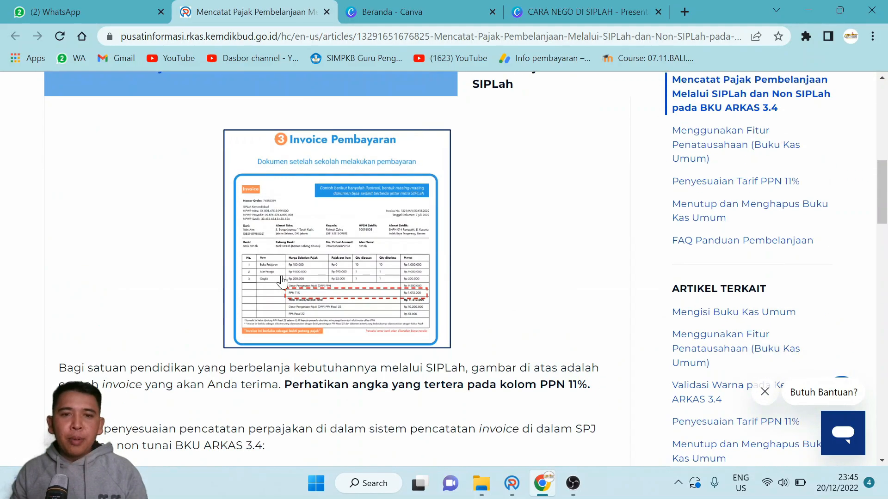
pyautogui.scroll(-6, 283, 280)
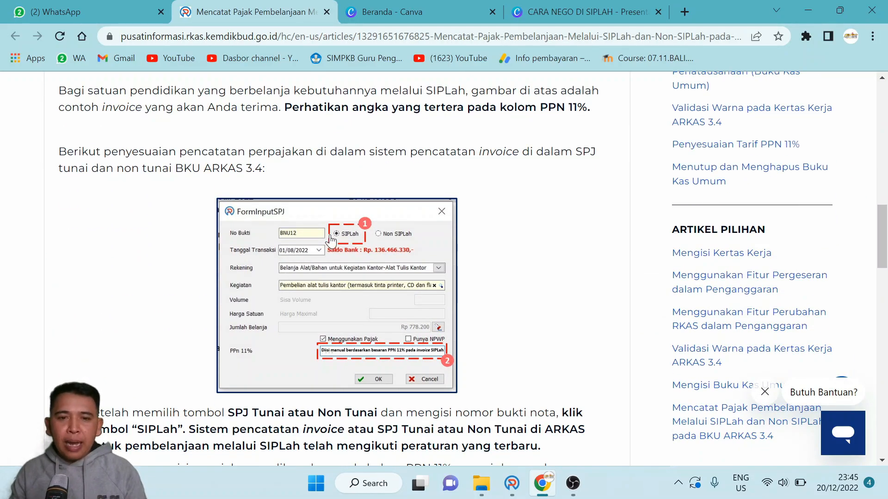
pyautogui.scroll(-3, 331, 239)
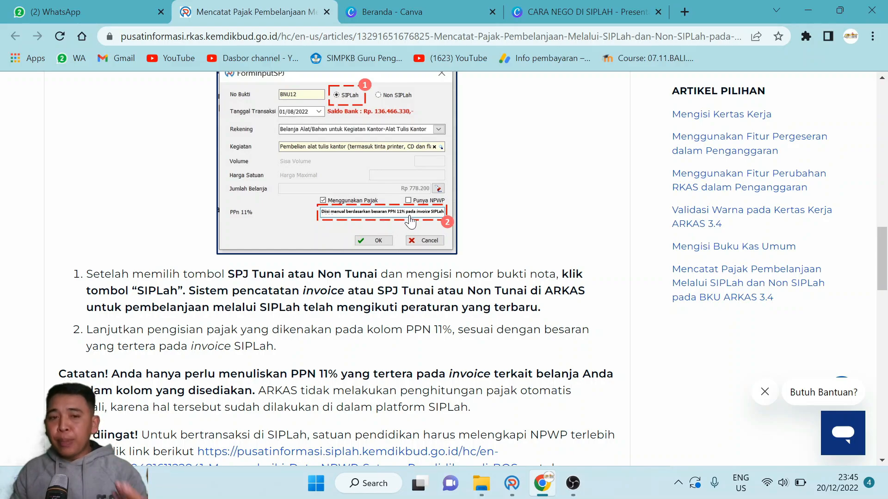
pyautogui.scroll(-1, 411, 222)
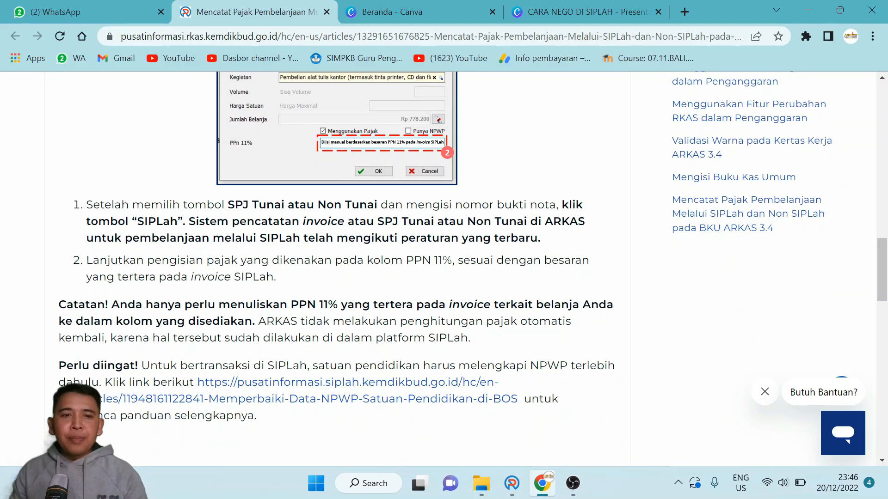
pyautogui.scroll(-1, 344, 303)
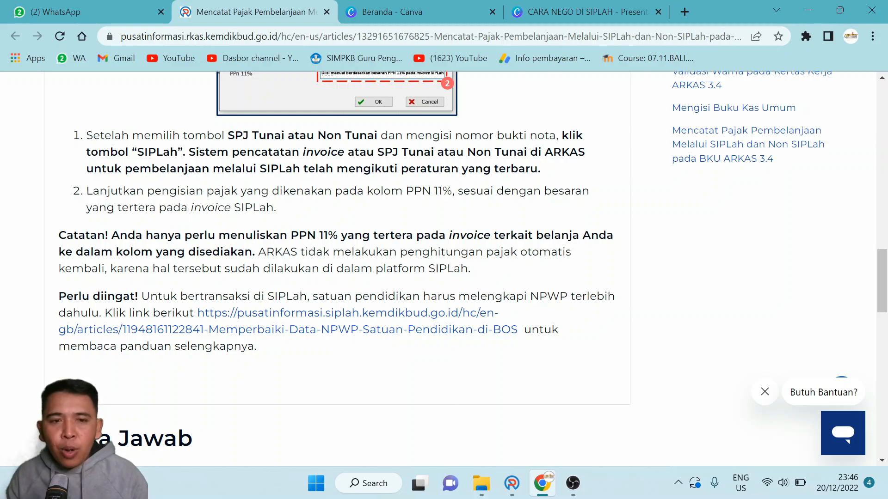
pyautogui.scroll(5, 414, 176)
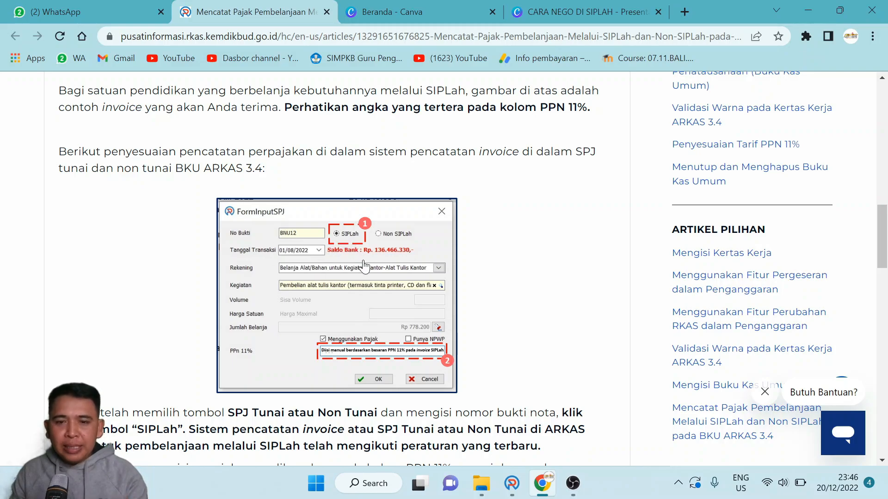
# - Switch to ARKAS and compare the expenditure and balance of the Rompi PMR purchase with those of its Setor PPn entry
pyautogui.click(512, 484)
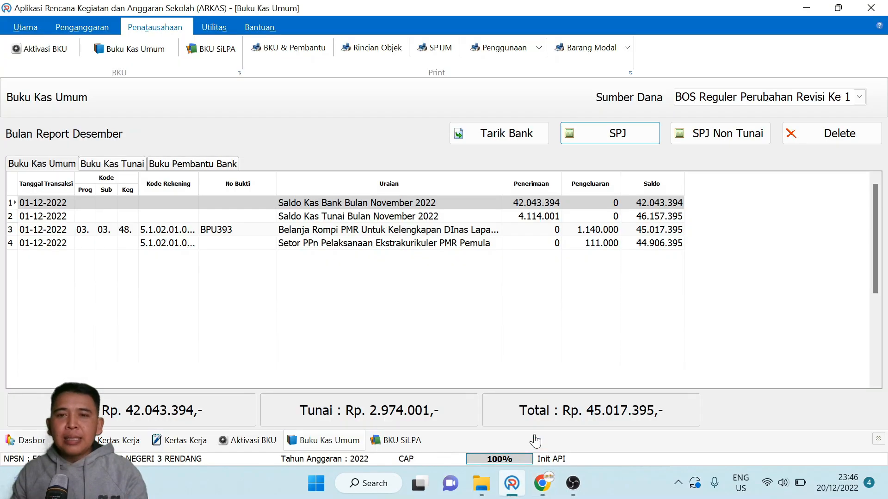
pyautogui.click(603, 234)
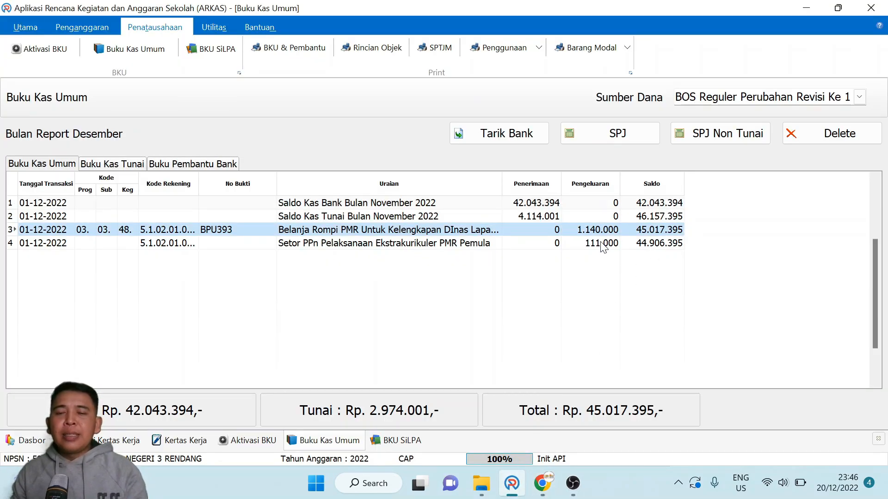
pyautogui.click(603, 245)
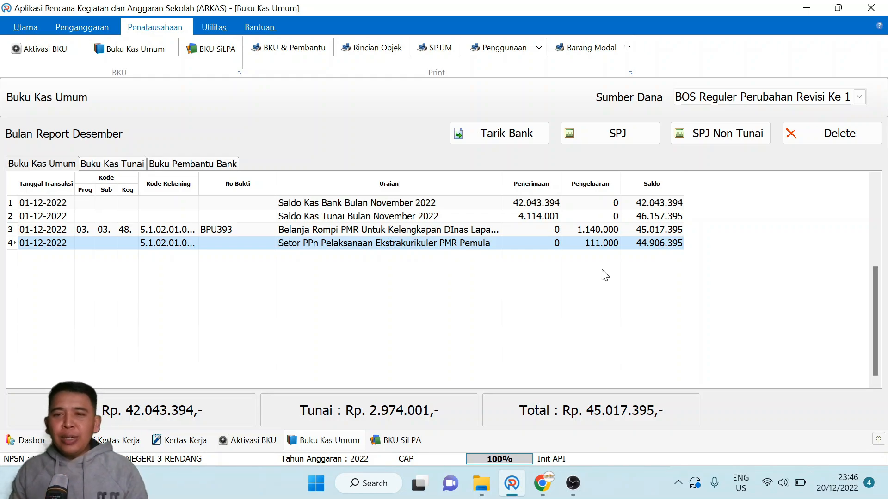
pyautogui.click(601, 229)
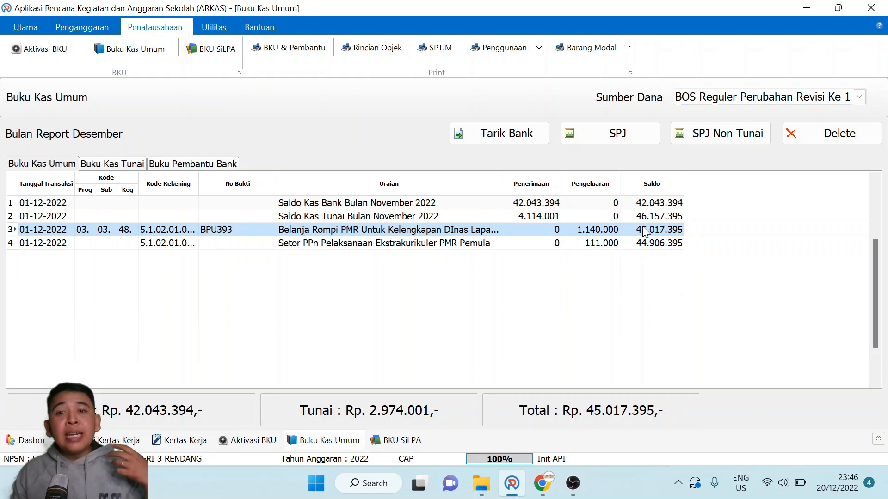
pyautogui.click(609, 246)
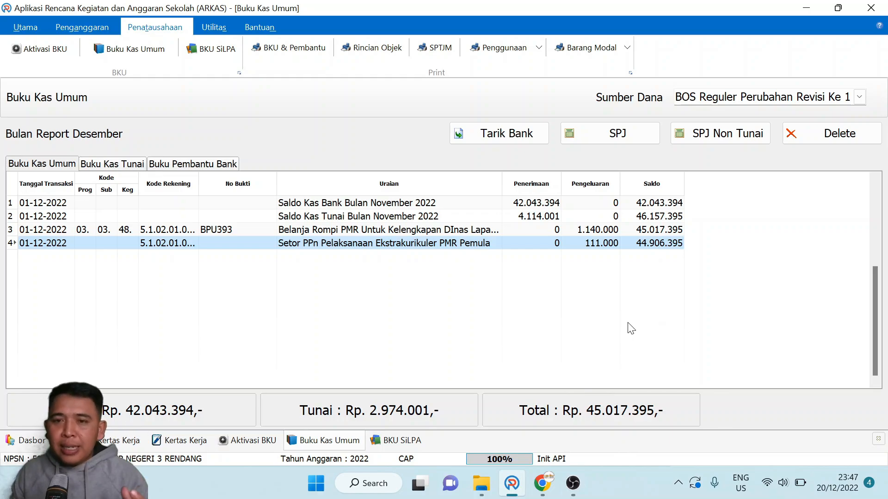
pyautogui.click(600, 229)
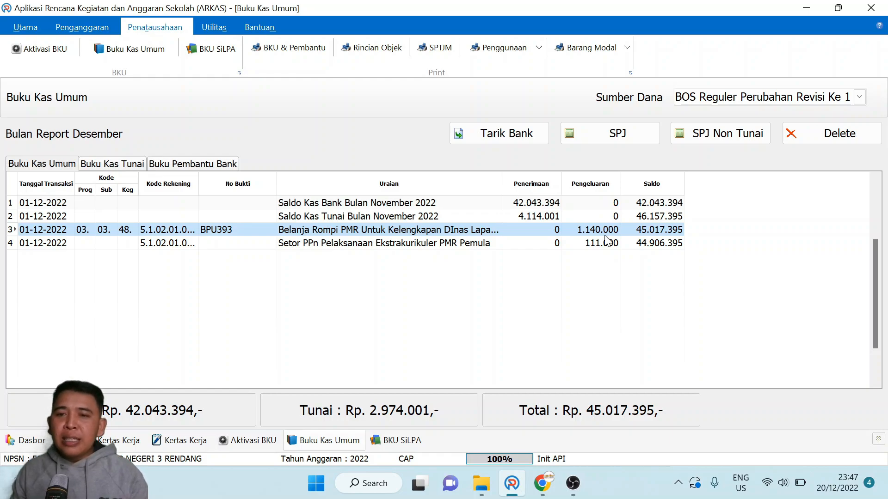
pyautogui.click(610, 249)
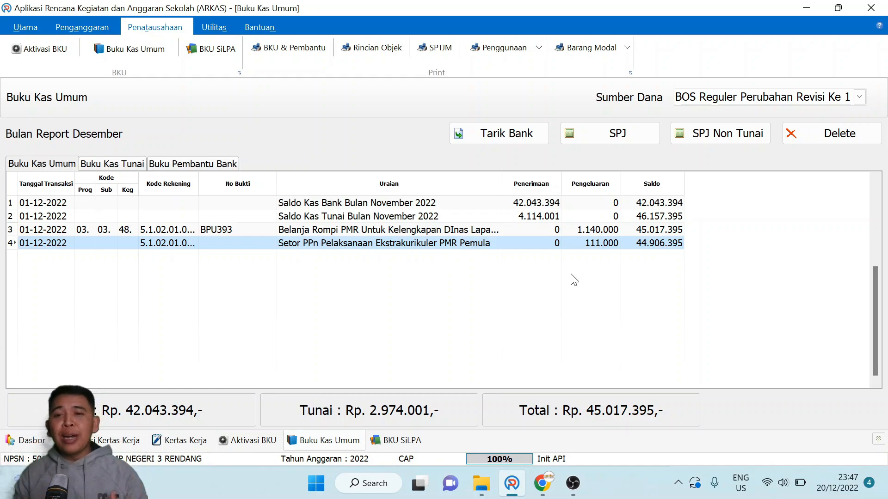
pyautogui.click(590, 232)
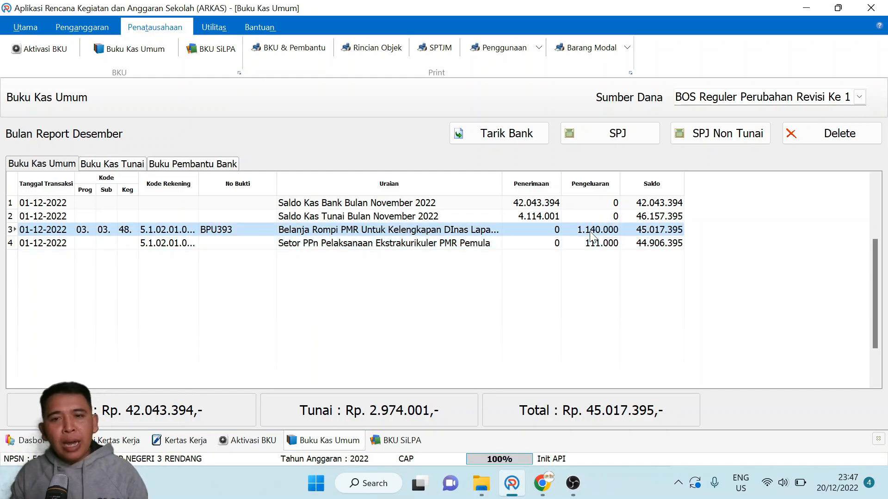
pyautogui.click(616, 245)
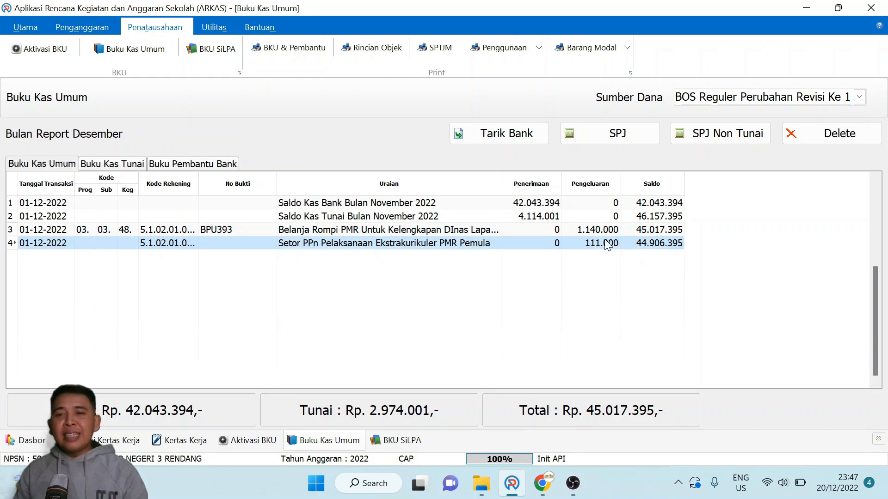
pyautogui.click(604, 231)
pyautogui.click(602, 241)
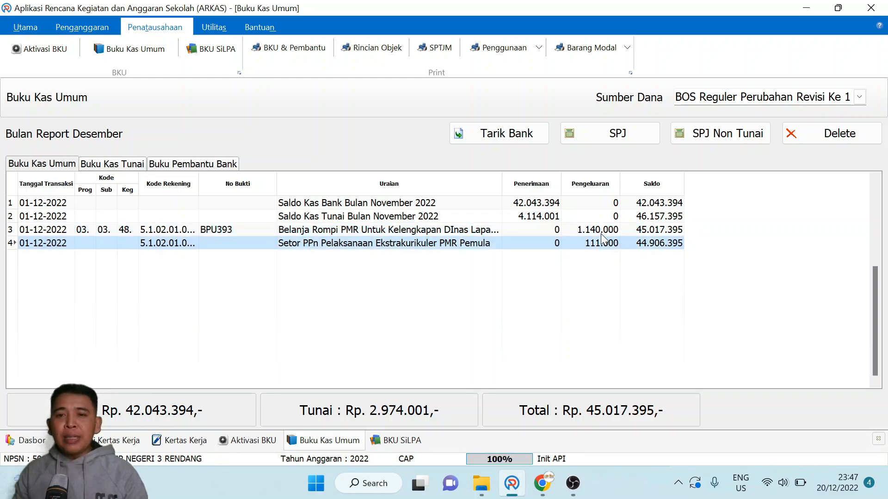
pyautogui.click(601, 235)
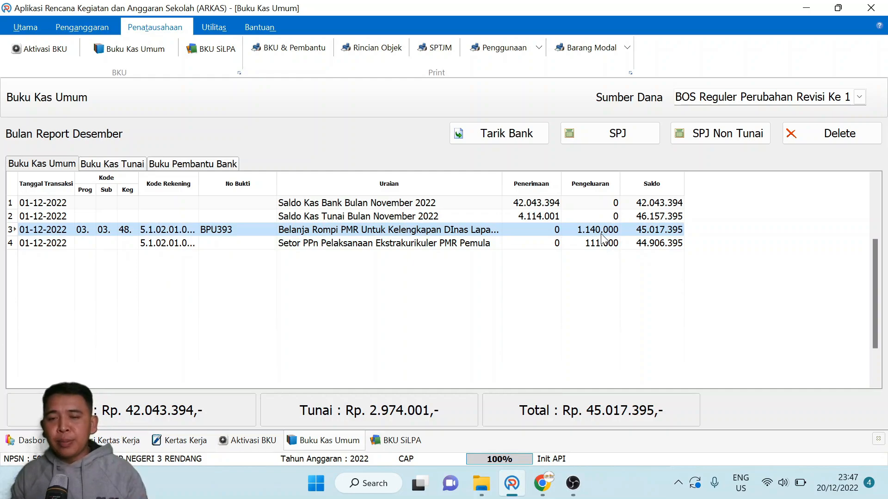
pyautogui.click(607, 244)
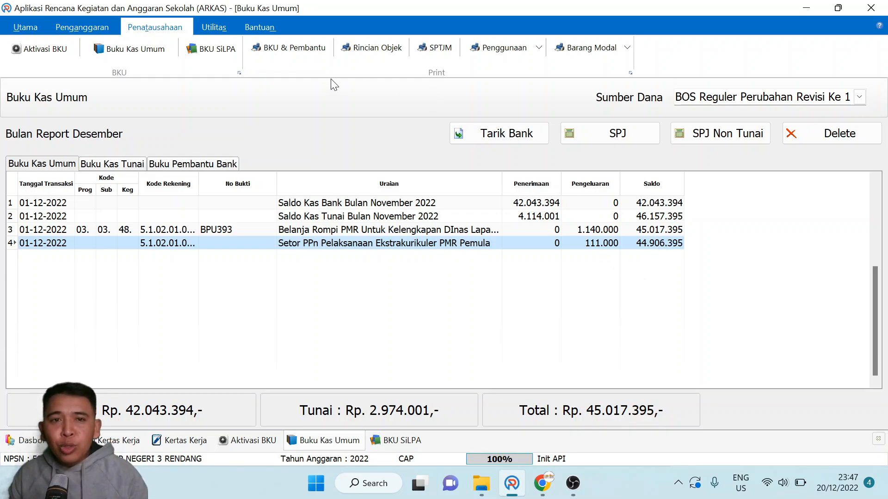
# - Preview the printed Buku Kas Umum for fund source BOS Reguler and month Desember, examine its closing balances, and close the preview
pyautogui.click(274, 52)
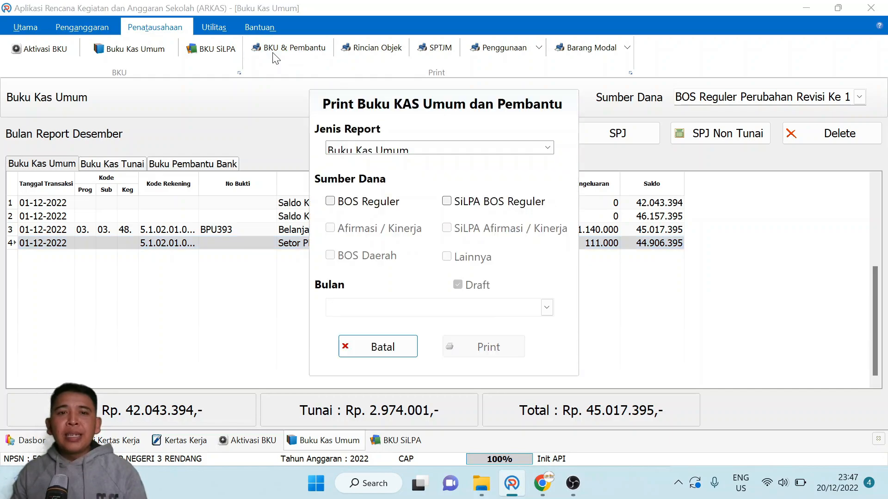
pyautogui.click(360, 202)
pyautogui.click(546, 307)
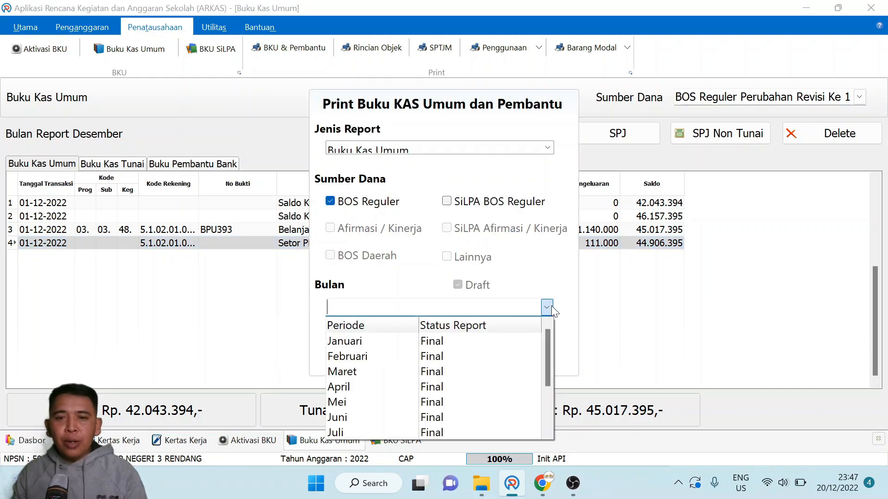
pyautogui.scroll(-2, 370, 379)
pyautogui.click(366, 432)
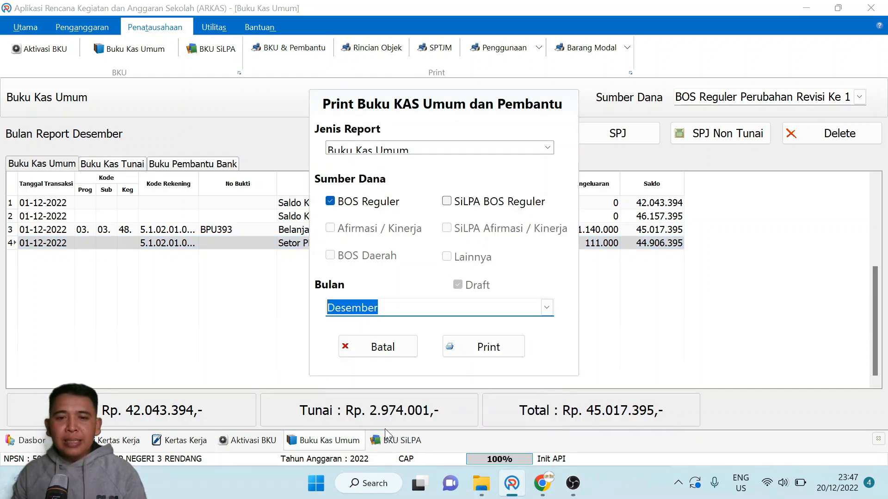
pyautogui.click(485, 348)
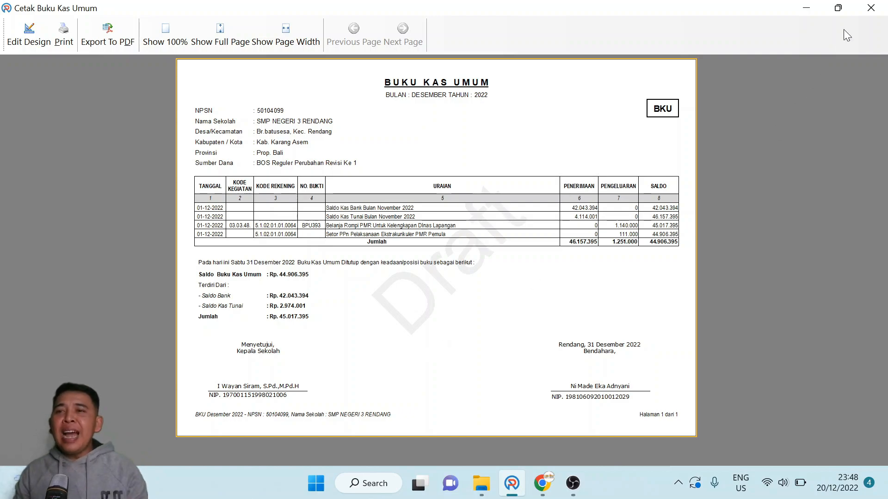
pyautogui.click(869, 9)
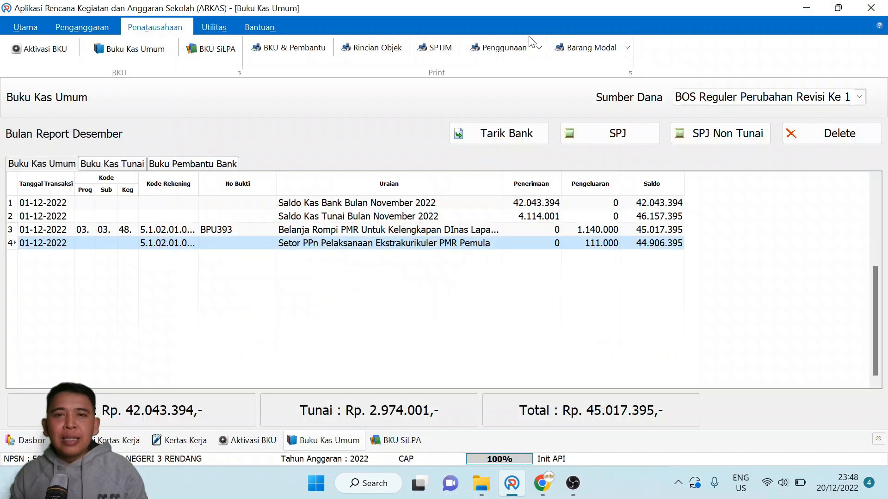
# - Preview the draft fund usage report for Jenis Periode Bulan and Periode Desember, examine its ending balance, and close the preview
pyautogui.click(484, 49)
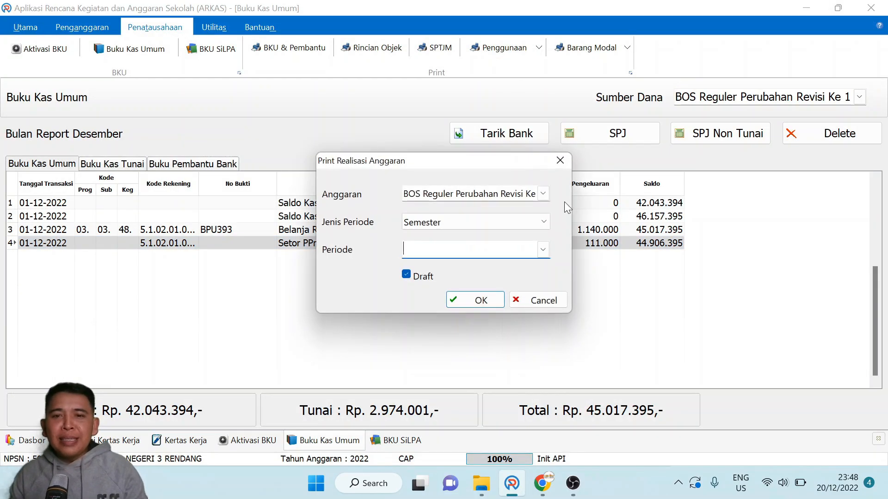
pyautogui.click(543, 221)
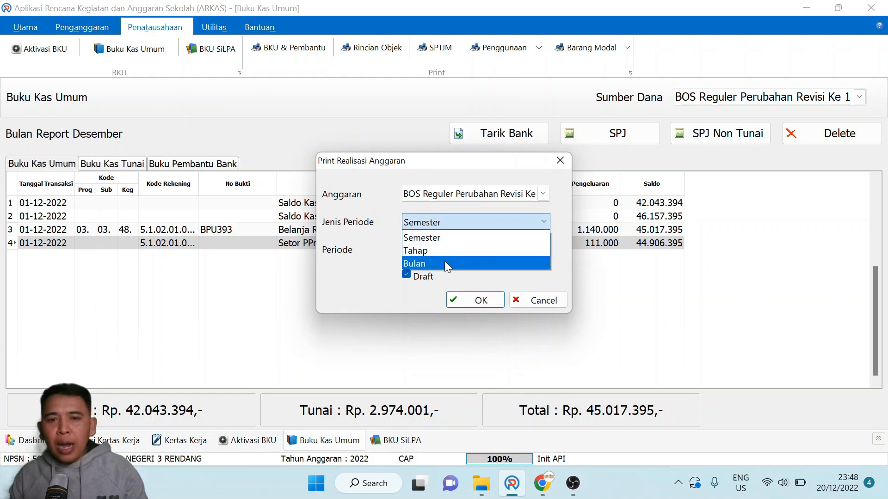
pyautogui.click(426, 263)
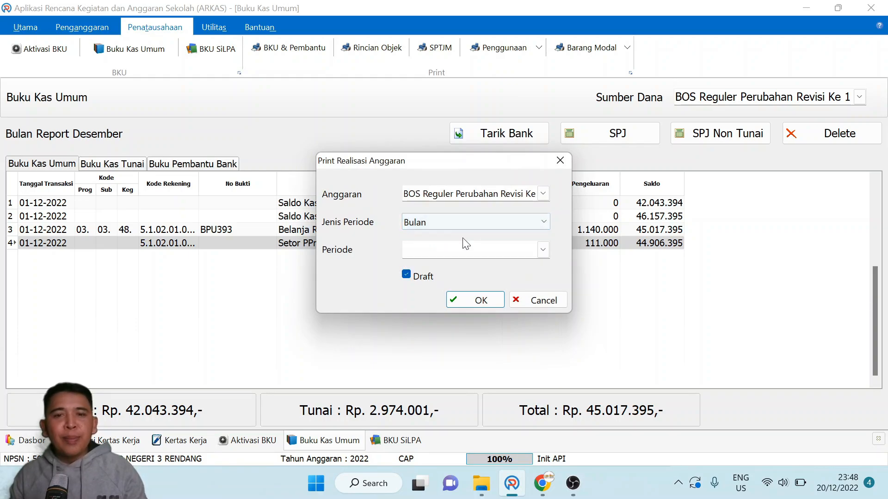
pyautogui.click(543, 249)
pyautogui.scroll(-2, 453, 348)
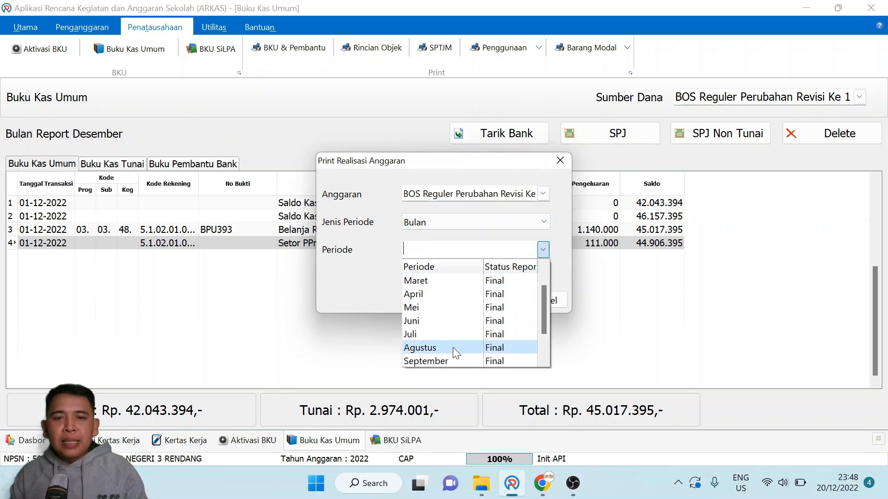
pyautogui.click(424, 361)
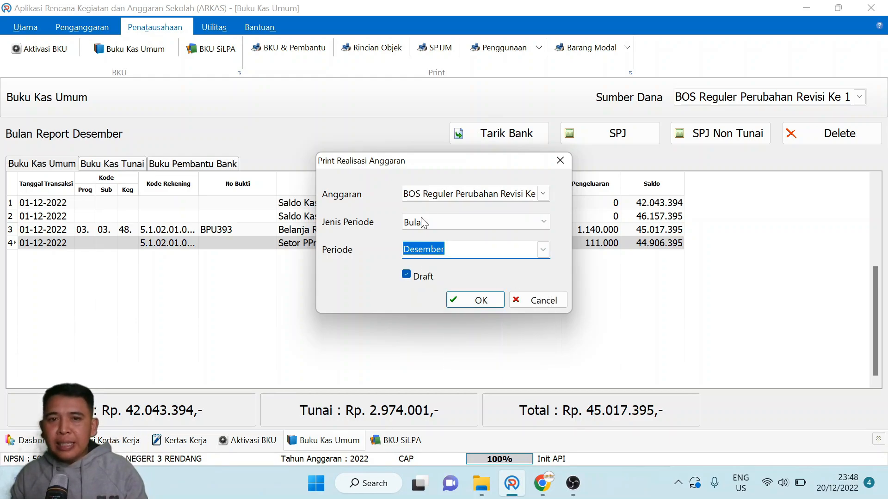
pyautogui.click(473, 301)
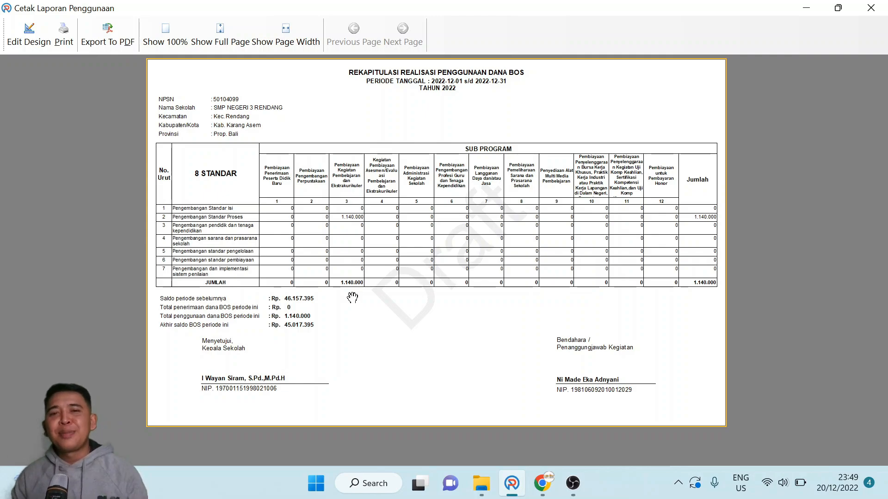
pyautogui.click(873, 7)
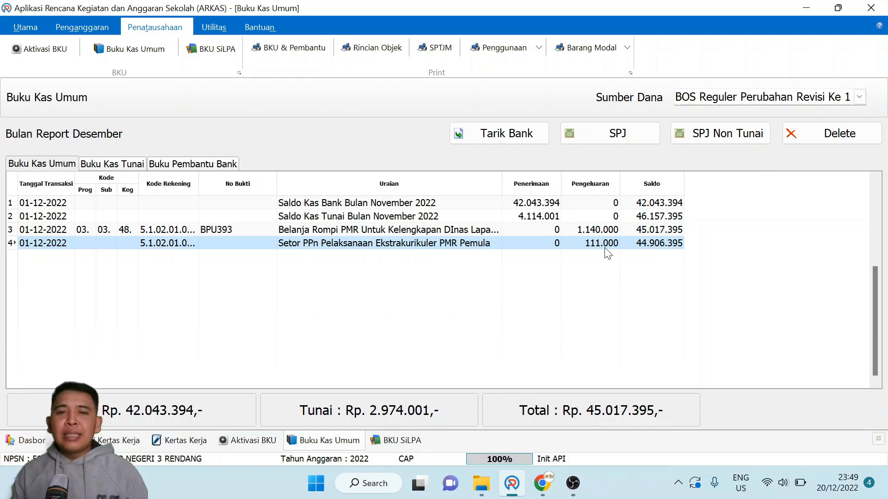
# - Start a non-cash SIPLah SPJ without tax for rekening Belanja Alat/Bahan untuk Kegiatan Kantor-Alat Tulis Kantor and kegiatan Penyusunan Laporan
pyautogui.click(614, 231)
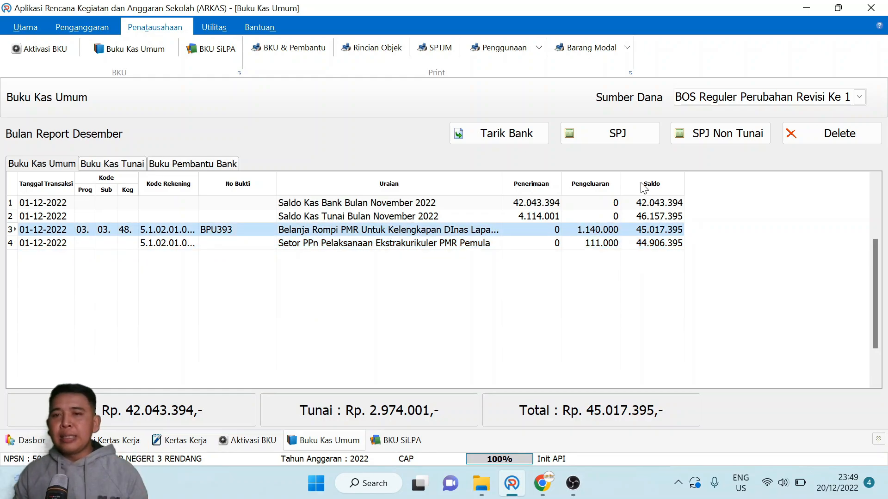
pyautogui.click(753, 133)
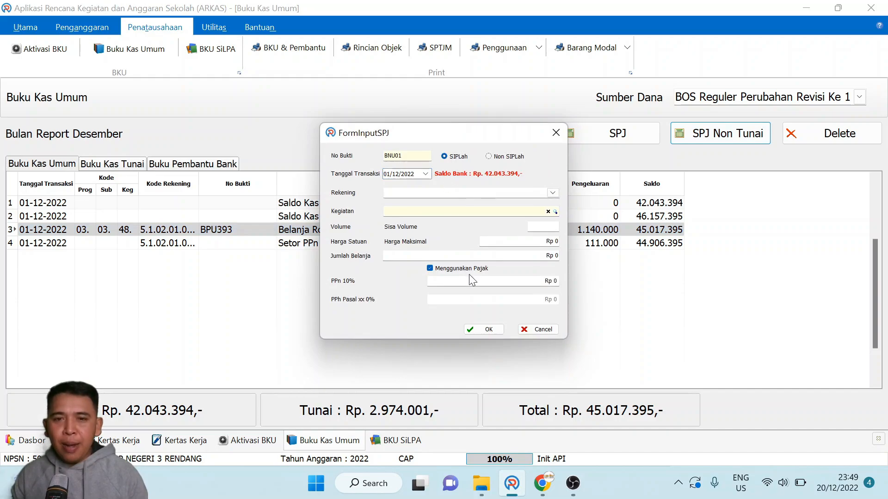
pyautogui.click(430, 269)
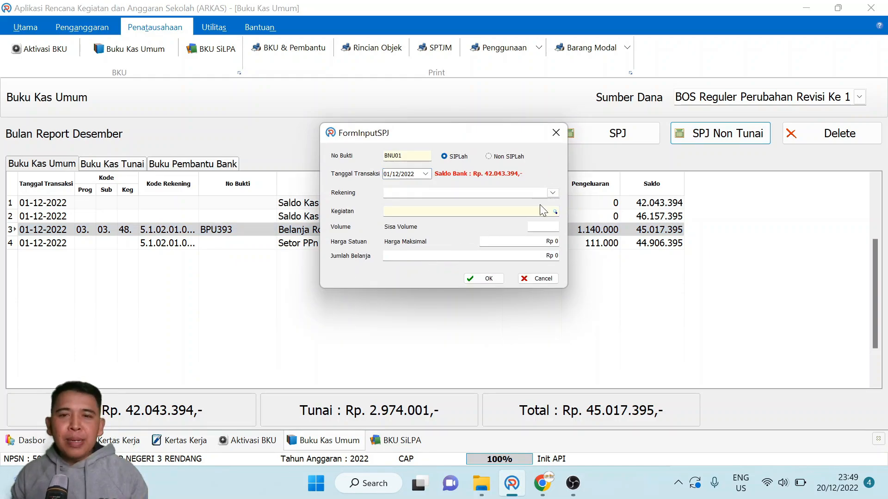
pyautogui.click(553, 194)
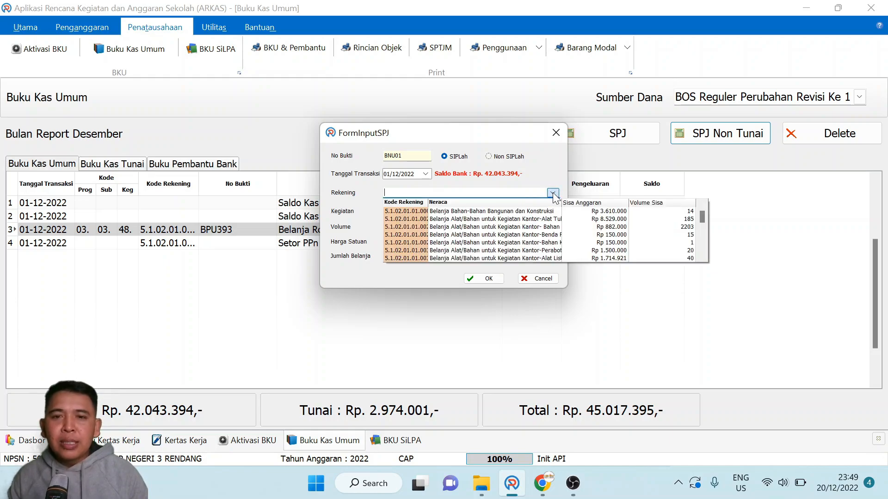
pyautogui.click(541, 220)
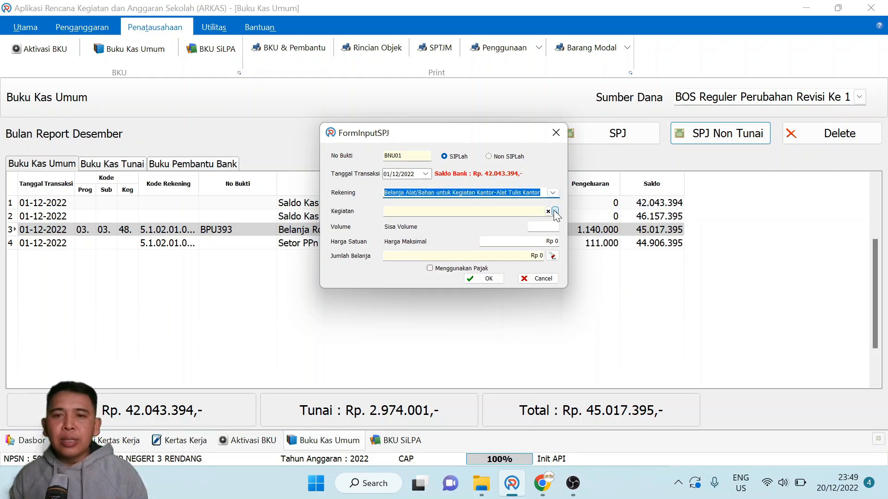
pyautogui.click(554, 212)
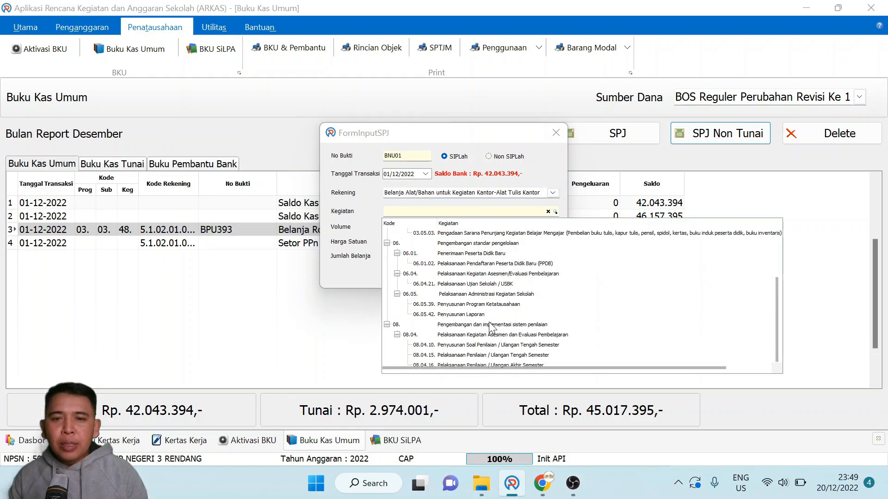
pyautogui.click(483, 315)
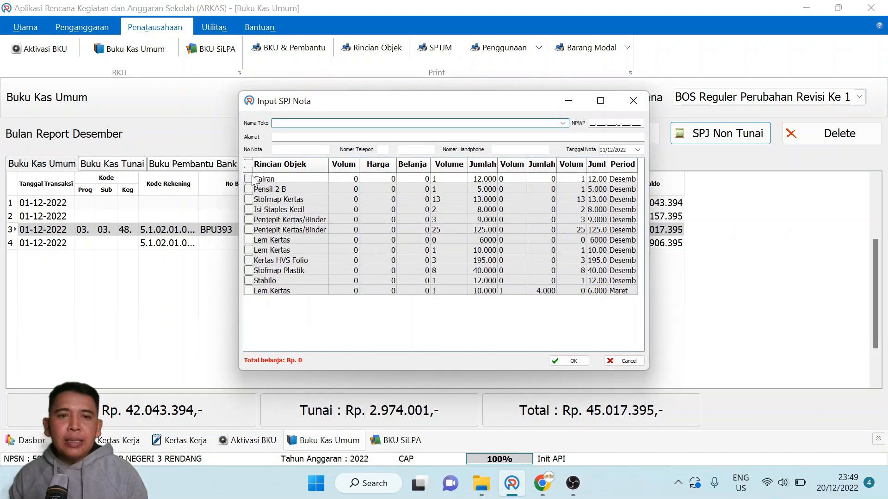
# - Include Cairan, Pensil 2 B, Stofmap Kertas, Isi Staples Kecil, both Penjepit Kertas/Binder items, the December 10.000 Lem Kertas and Kertas HVS Folio in the nota
pyautogui.click(249, 179)
pyautogui.click(248, 189)
pyautogui.click(248, 199)
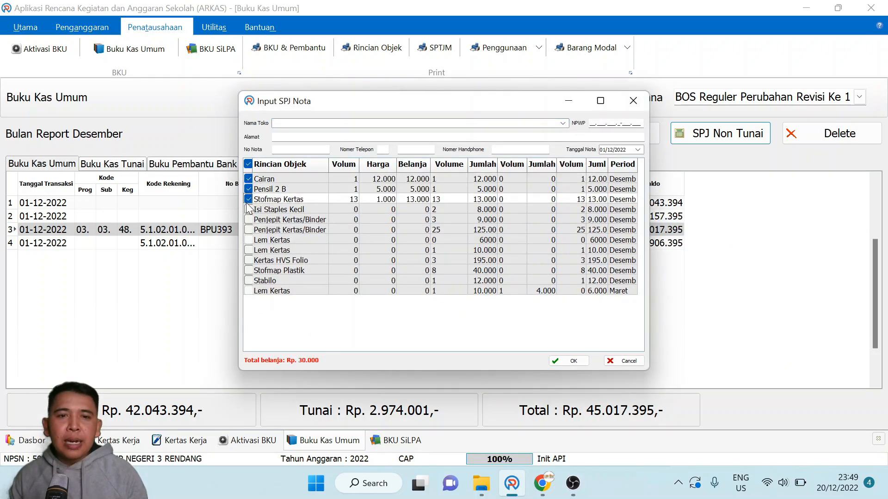
pyautogui.click(248, 209)
pyautogui.click(248, 219)
pyautogui.click(248, 229)
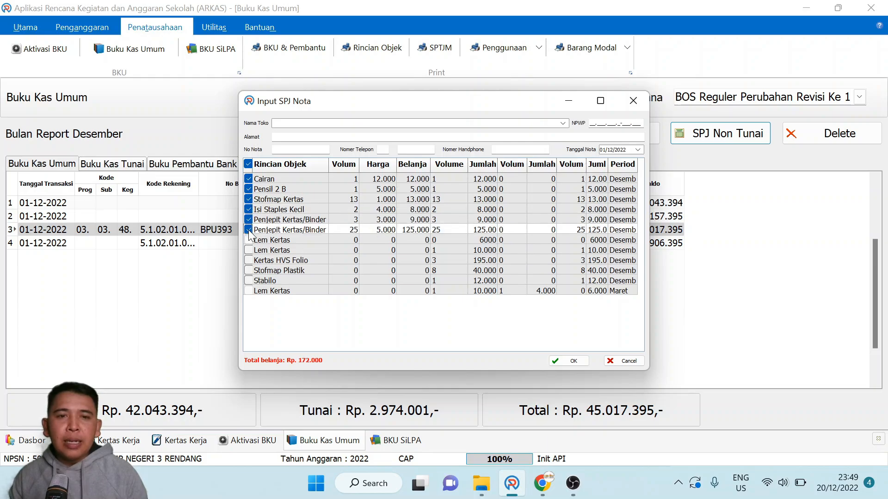
pyautogui.click(248, 249)
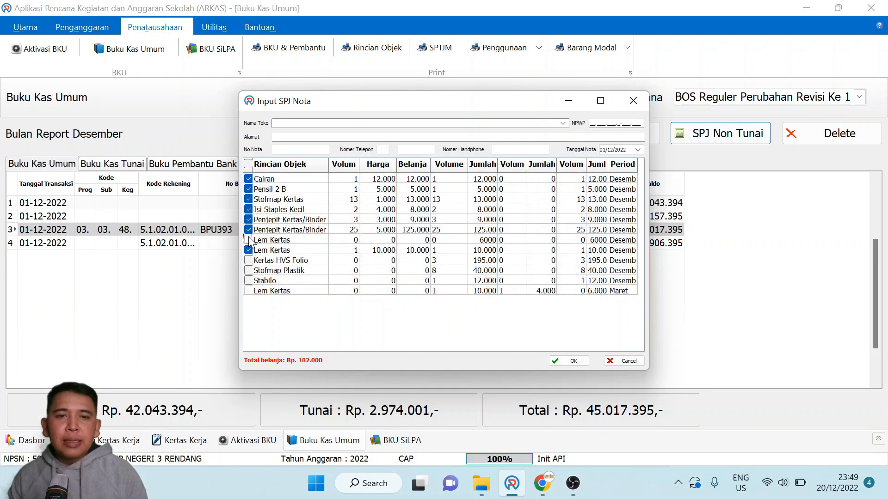
pyautogui.click(248, 259)
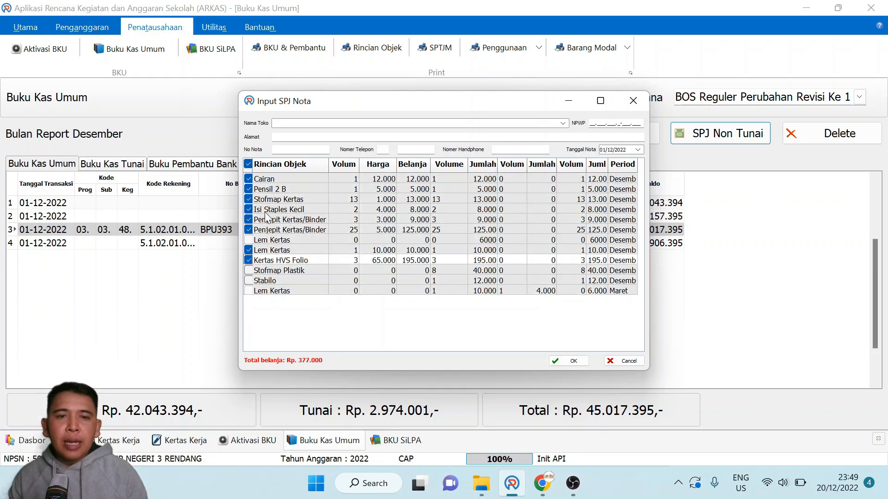
# - Set the nota's store name to UD. Sari Gumitir, filling in its saved store details
pyautogui.click(292, 124)
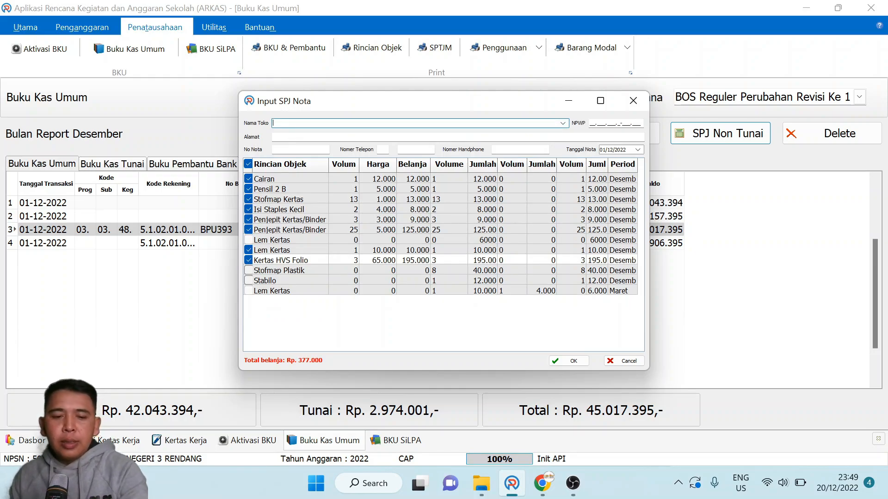
pyautogui.write('D')
pyautogui.press('BackSpace')
pyautogui.write('UD. Sari Gumitir')
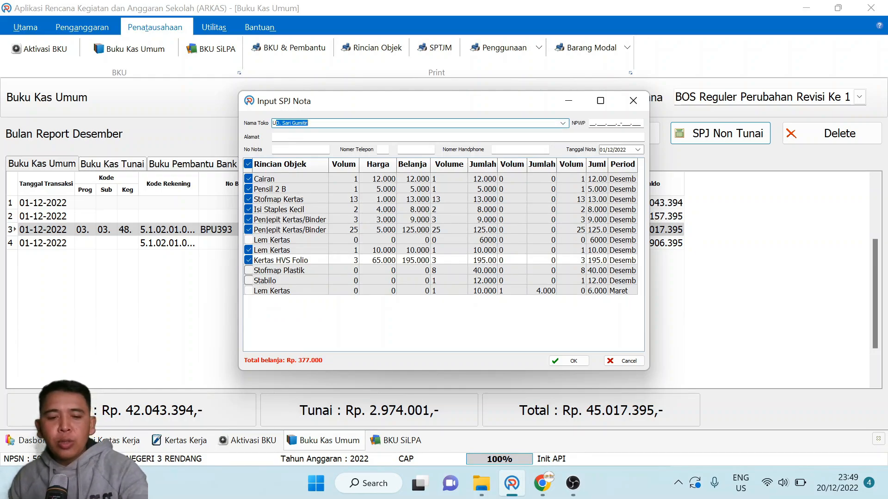
pyautogui.press('Return')
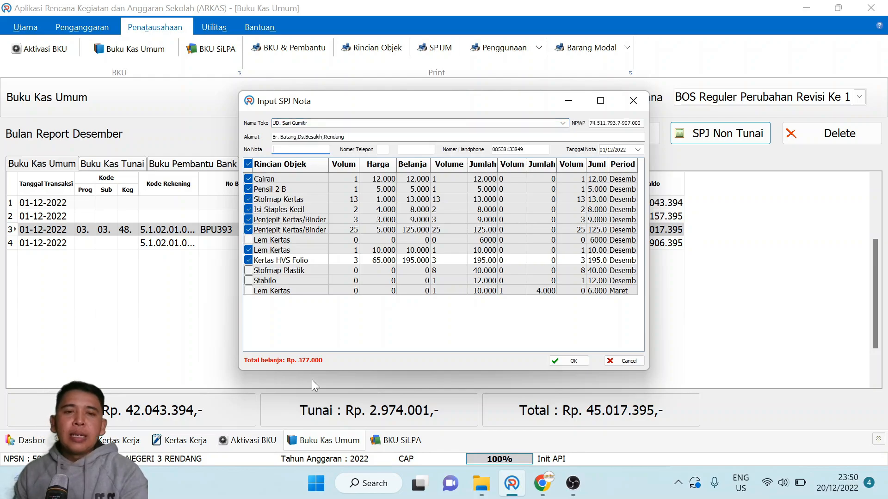
# - Examine the unit prices of the selected items from Cairan to Isi Staples Kecil in the nota
pyautogui.click(382, 189)
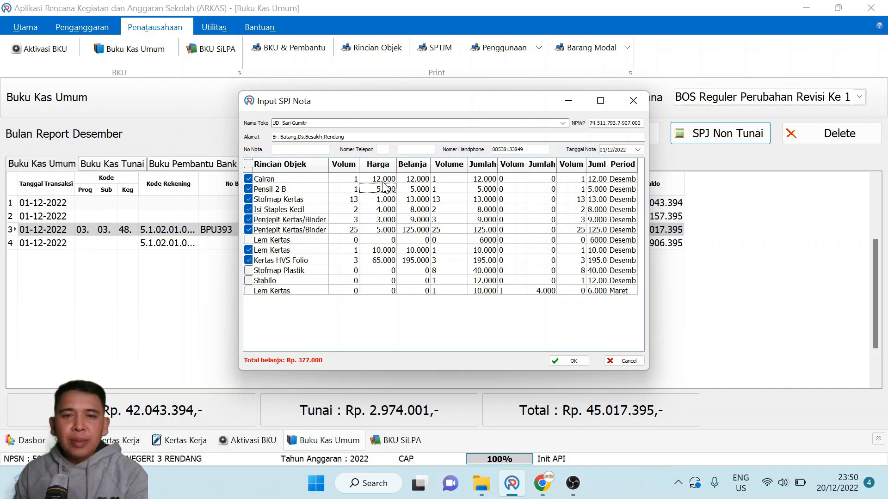
pyautogui.click(383, 181)
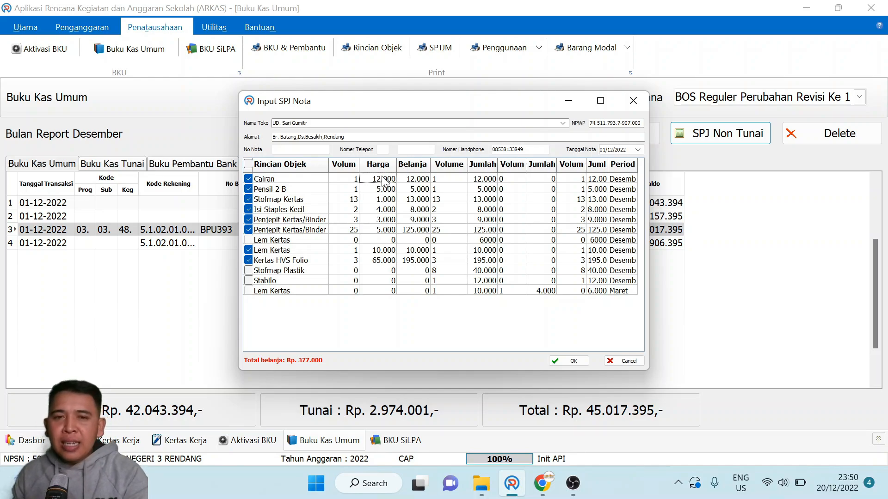
pyautogui.click(385, 190)
pyautogui.click(385, 199)
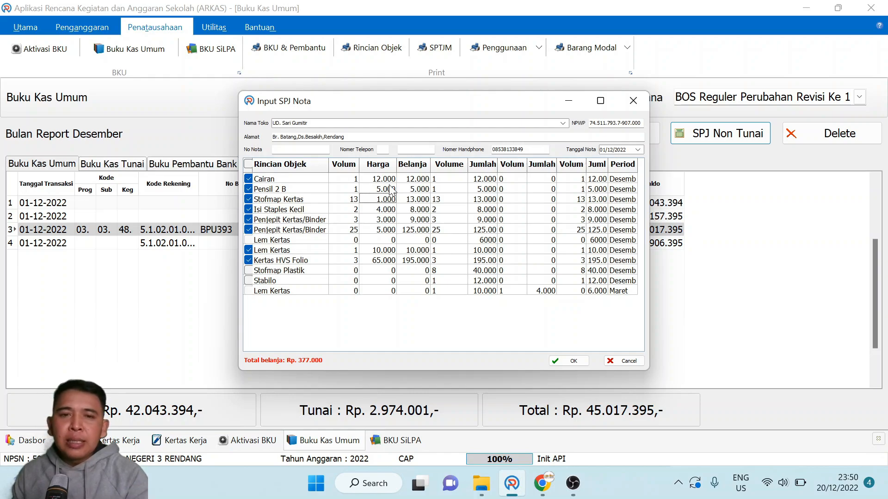
pyautogui.click(390, 181)
pyautogui.click(389, 189)
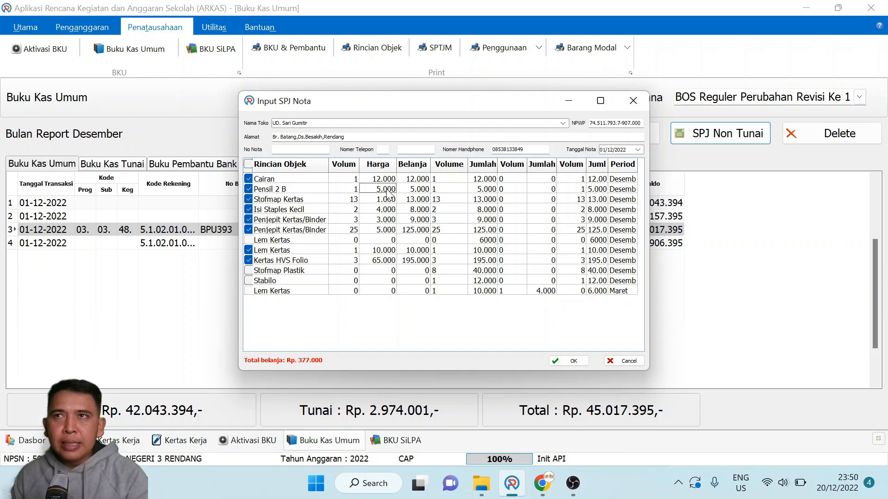
pyautogui.click(381, 177)
pyautogui.click(384, 188)
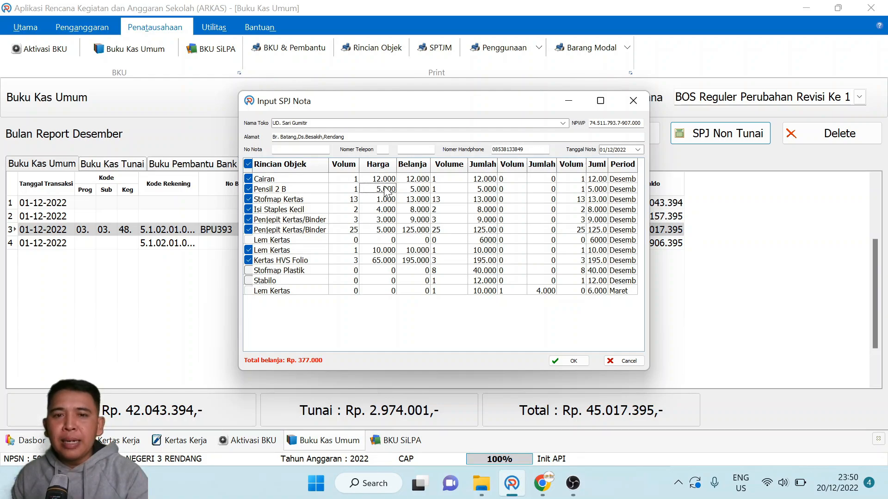
pyautogui.click(386, 200)
pyautogui.click(387, 209)
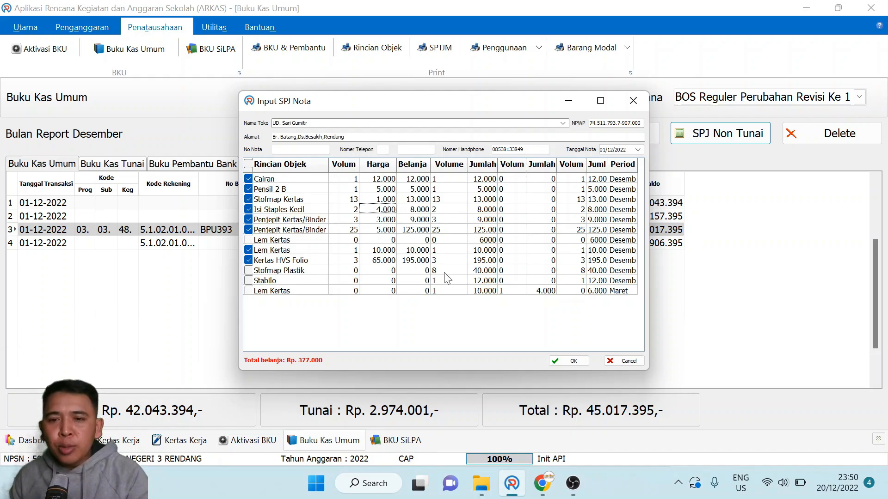
# - Accept the nota, check the PPn 11% field by enabling Menggunakan Pajak, and save the non-cash SPJ with tax disabled
pyautogui.click(555, 361)
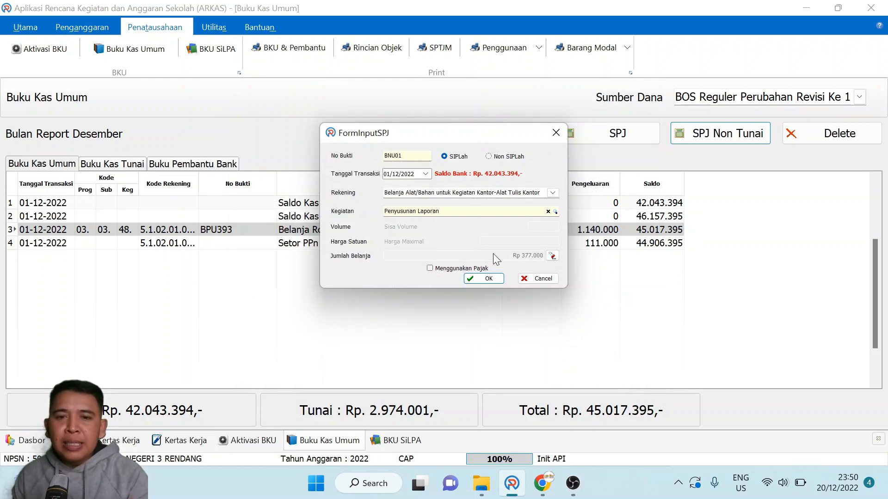
pyautogui.click(430, 269)
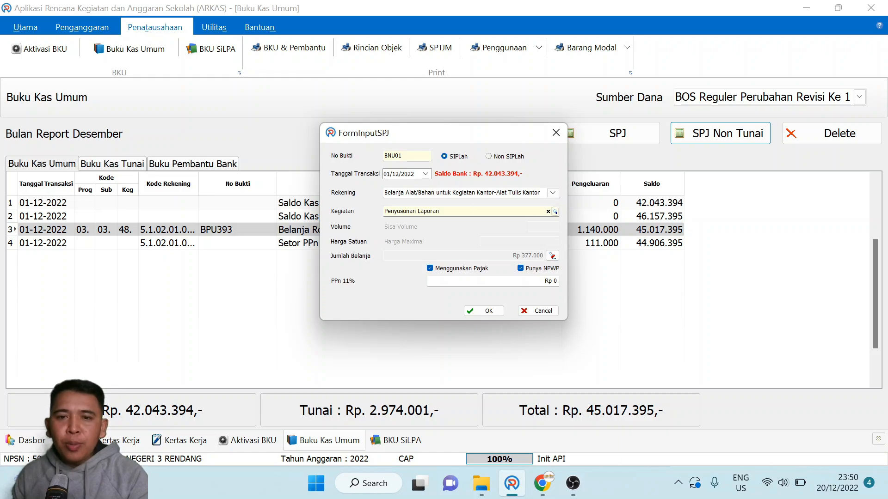
pyautogui.click(519, 281)
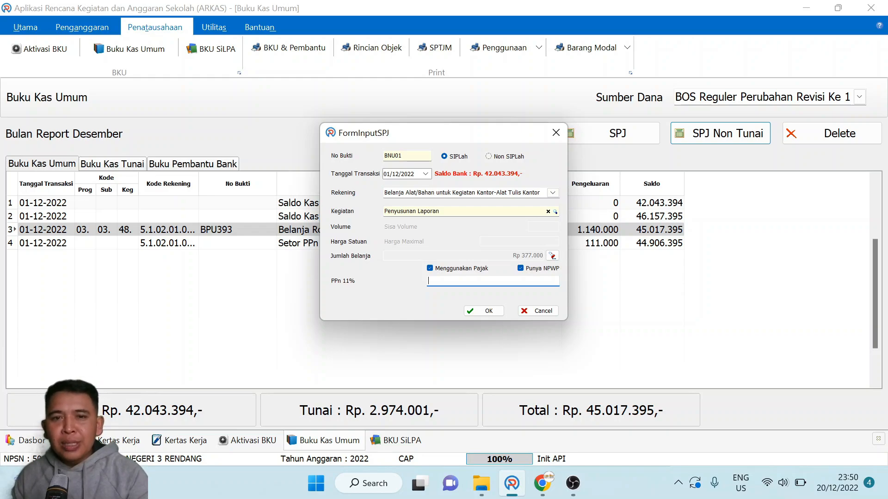
pyautogui.click(430, 269)
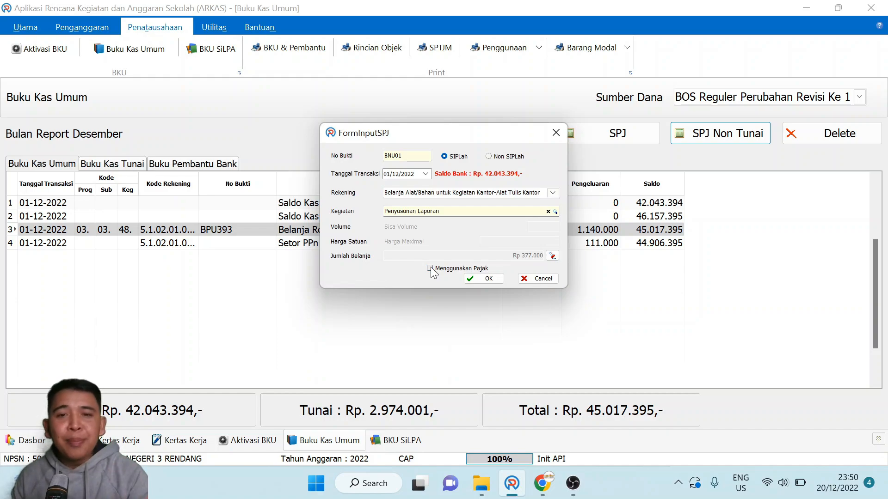
pyautogui.click(493, 280)
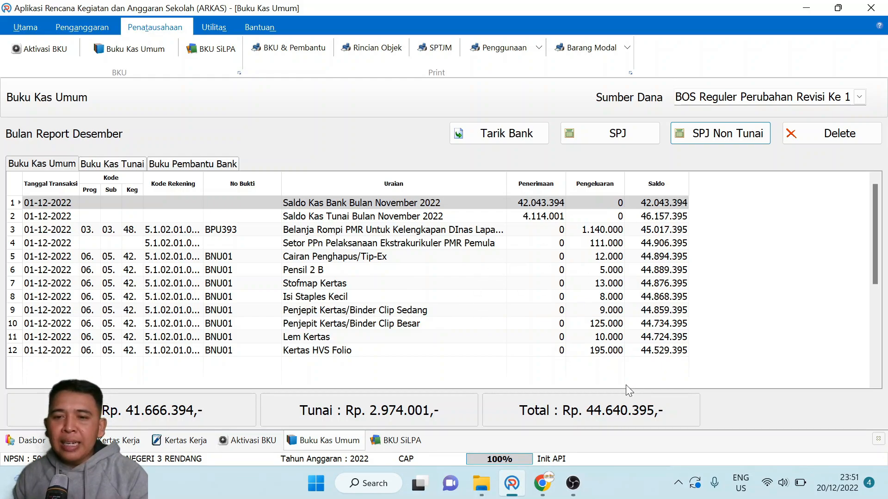
# - Delete the Belanja Rompi PMR purchase BPU393 from the December Buku Kas Umum
pyautogui.click(338, 230)
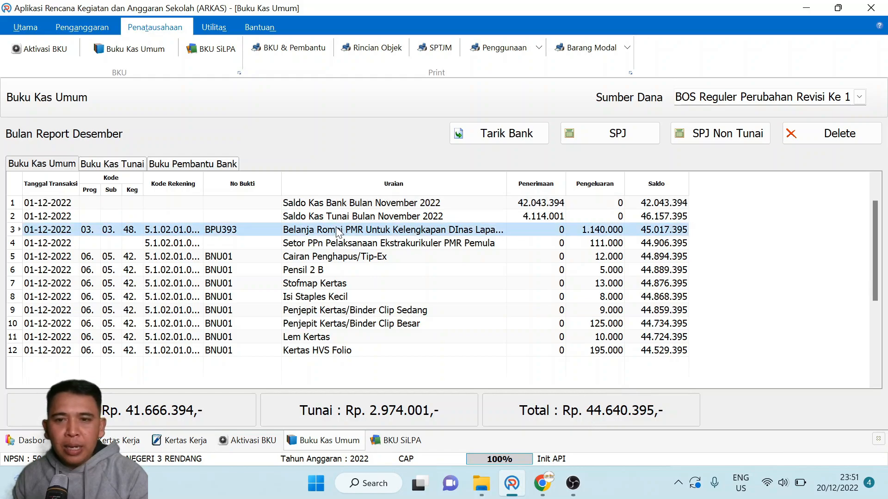
pyautogui.click(812, 132)
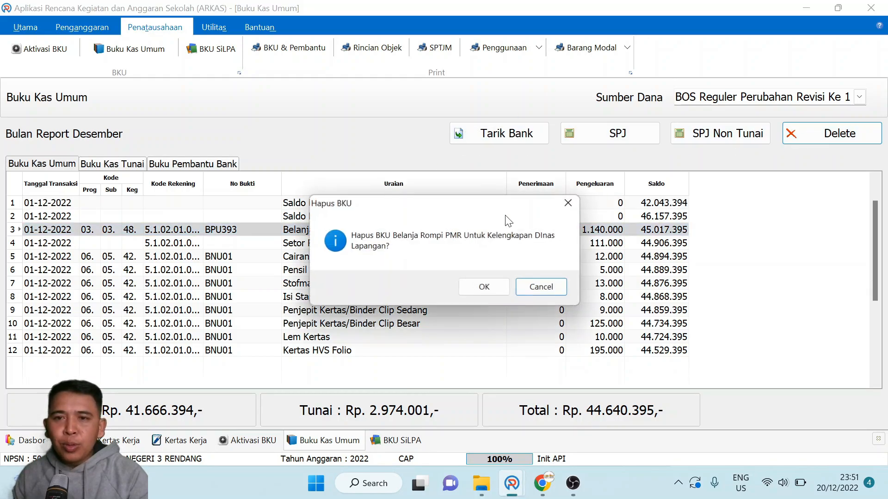
pyautogui.click(482, 289)
pyautogui.click(479, 291)
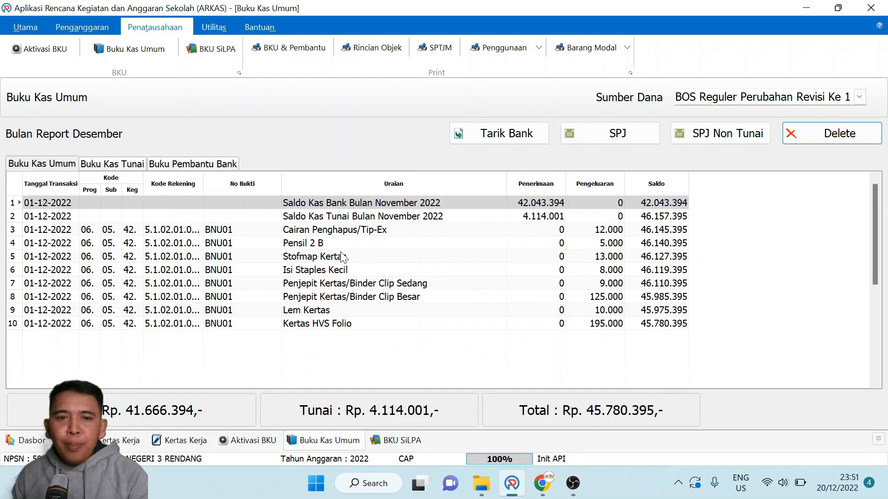
# - Review the remaining December ledger entries, and preview the December Buku Kas Umum report for BOS Reguler to check its totals
pyautogui.click(326, 325)
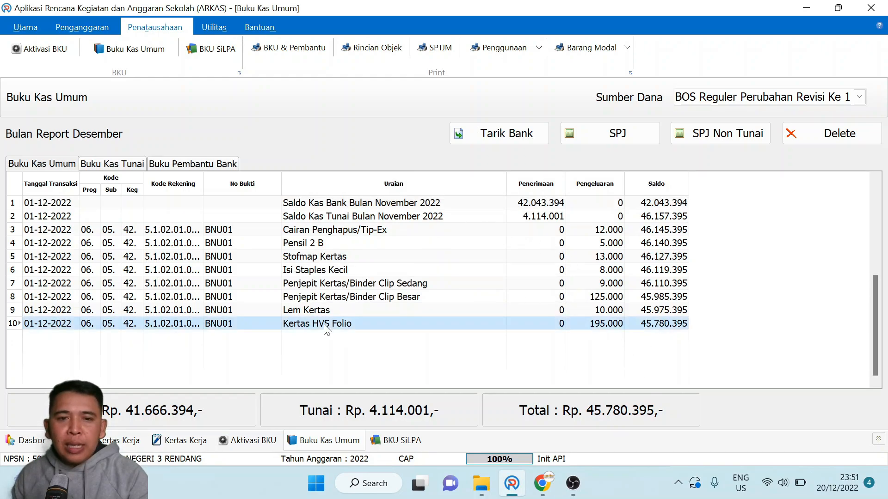
pyautogui.click(324, 222)
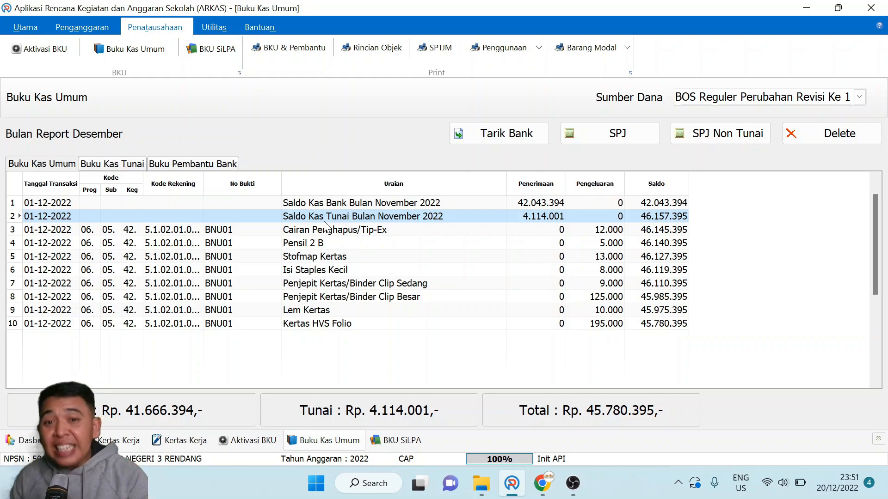
pyautogui.click(652, 325)
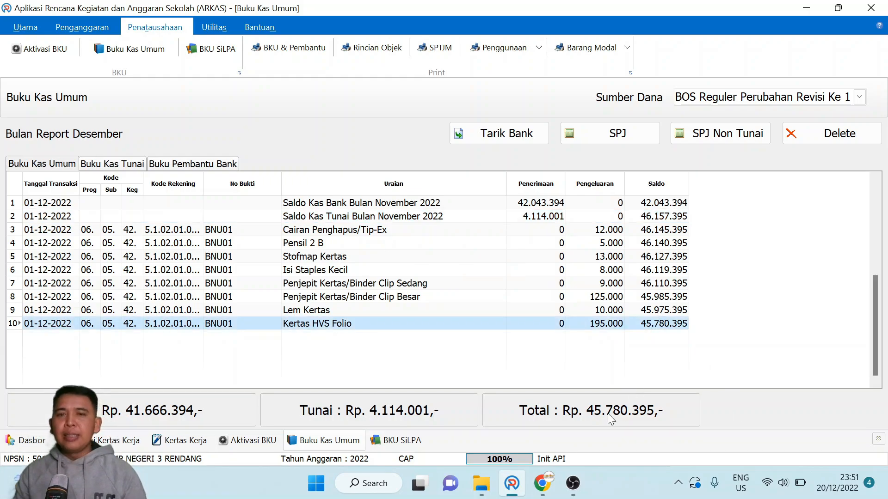
pyautogui.click(284, 48)
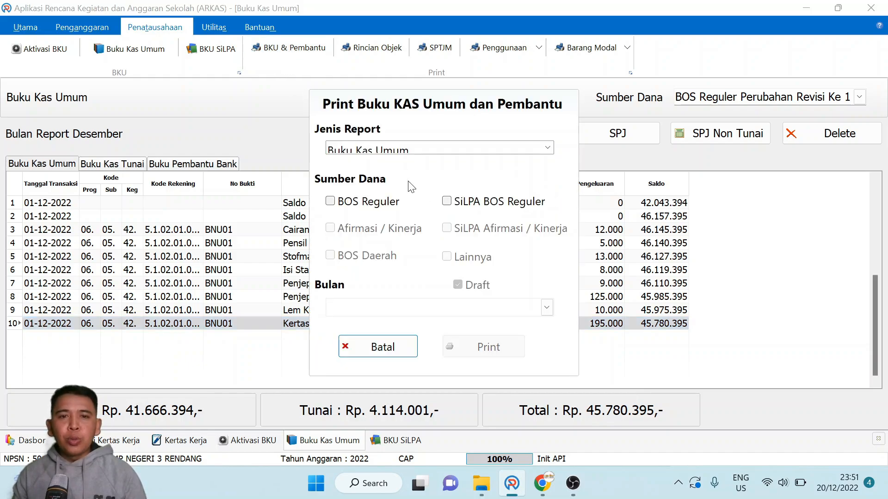
pyautogui.click(365, 203)
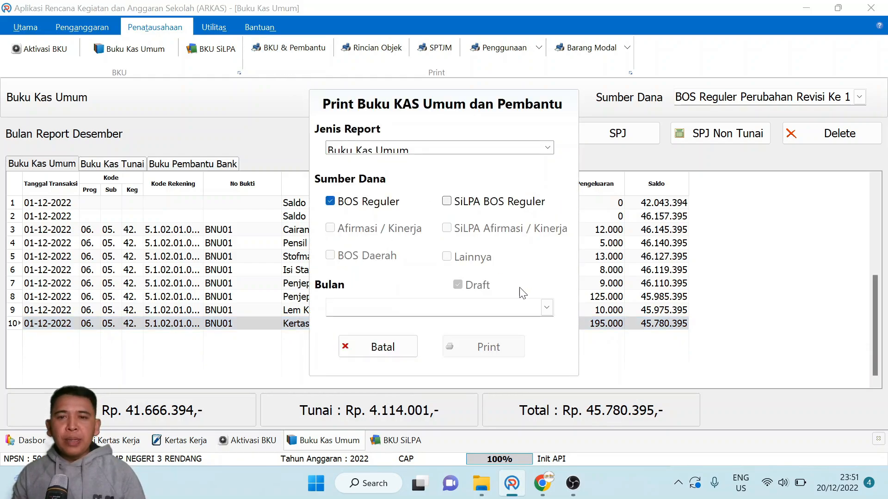
pyautogui.click(546, 307)
pyautogui.click(405, 432)
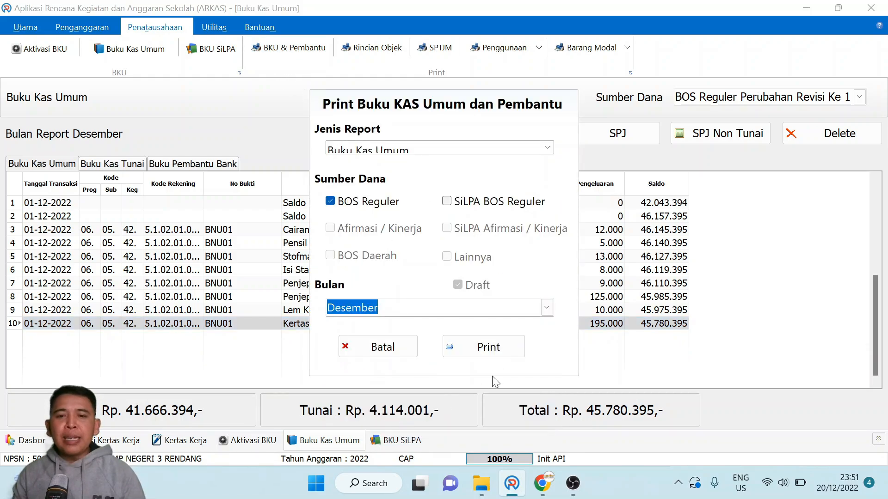
pyautogui.click(506, 355)
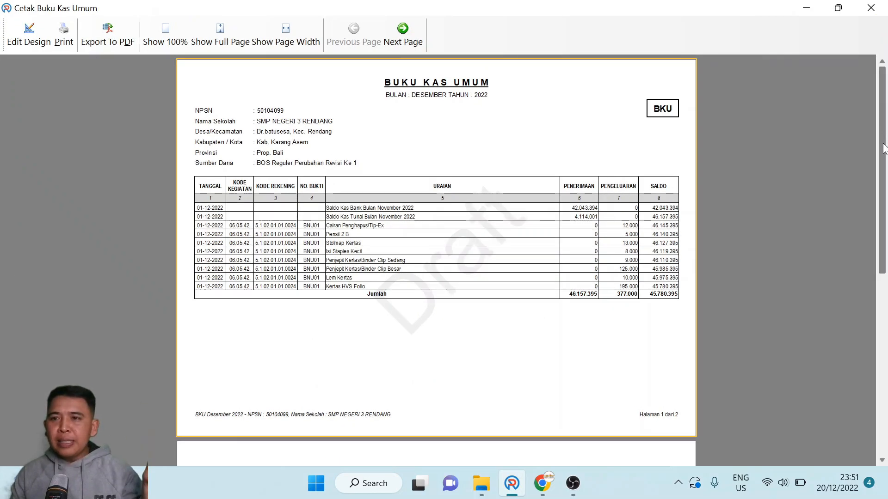
pyautogui.moveTo(883, 166); pyautogui.dragTo(885, 147)
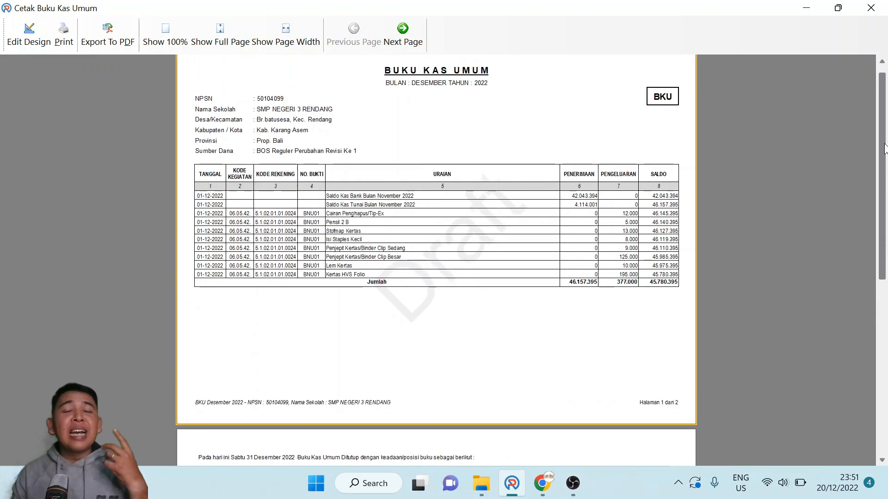
pyautogui.click(871, 8)
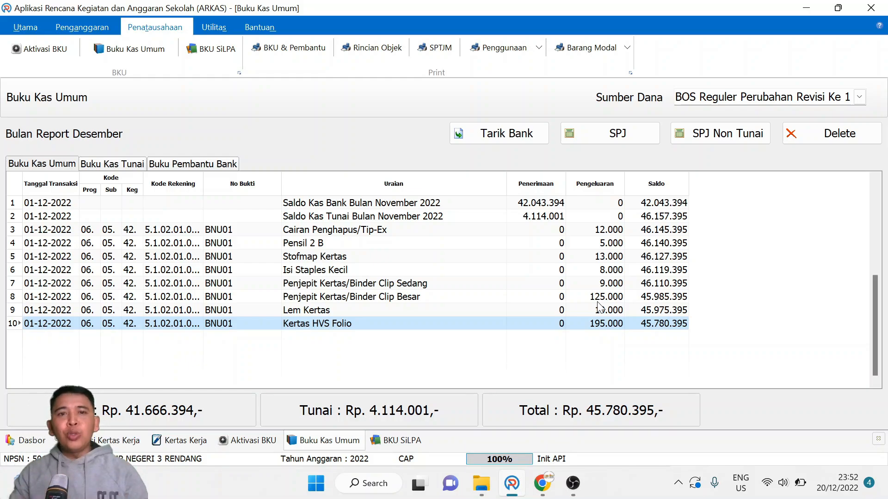
# - Preview the December Buku Pembantu Pajak report for BOS Reguler to check for tax entries, and close the preview
pyautogui.click(299, 49)
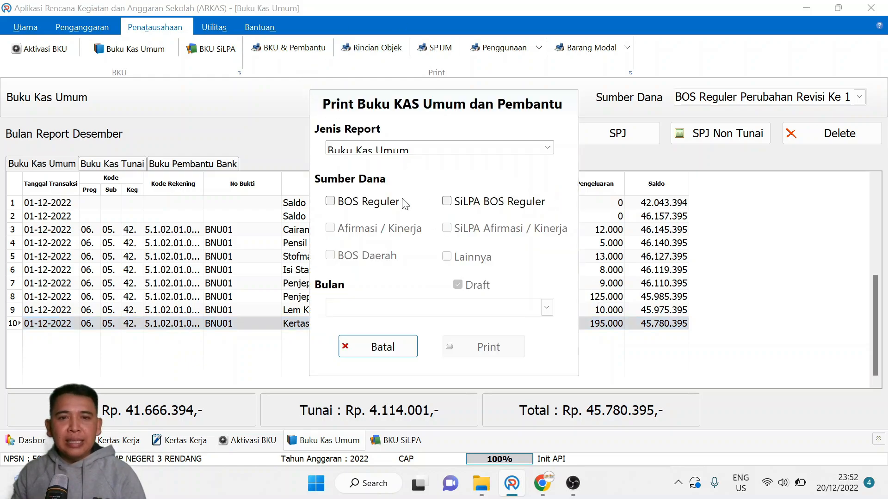
pyautogui.click(351, 150)
pyautogui.click(365, 196)
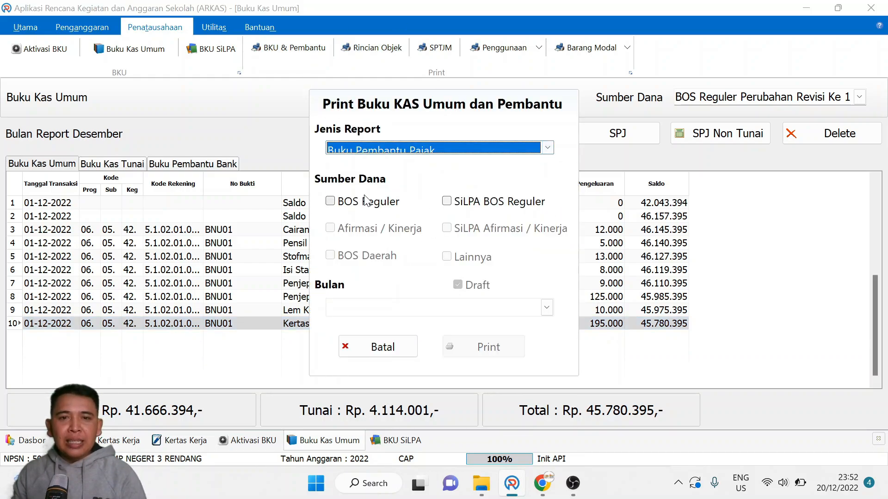
pyautogui.click(365, 201)
pyautogui.click(546, 308)
pyautogui.scroll(-2, 413, 402)
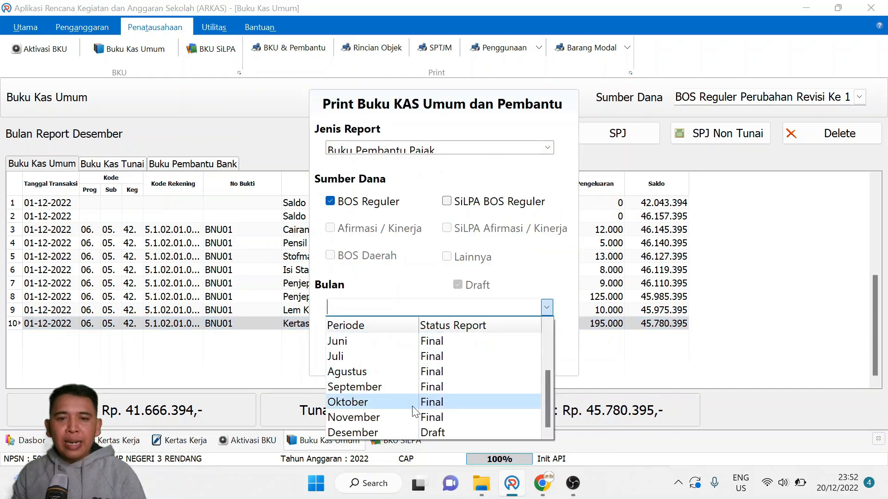
pyautogui.click(373, 433)
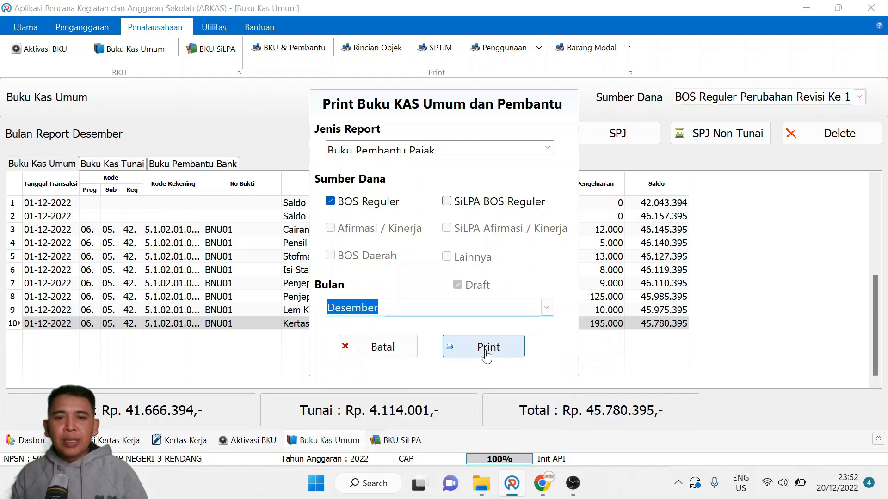
pyautogui.click(485, 347)
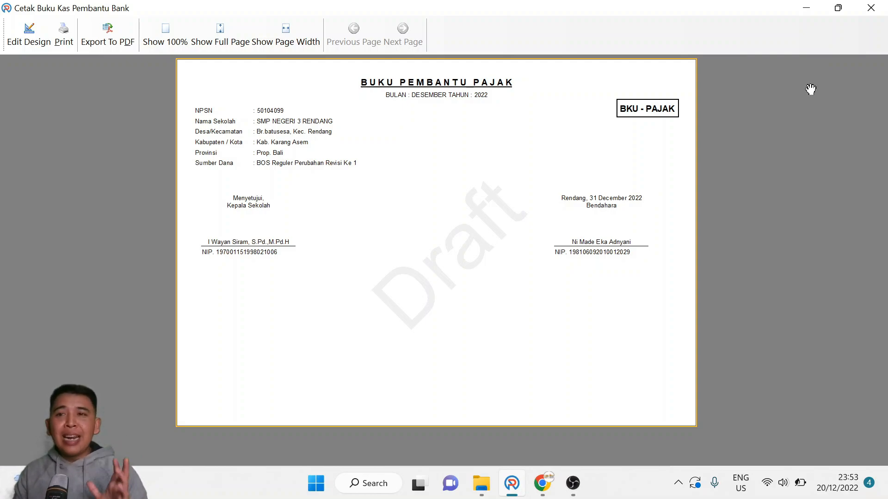
pyautogui.click(868, 9)
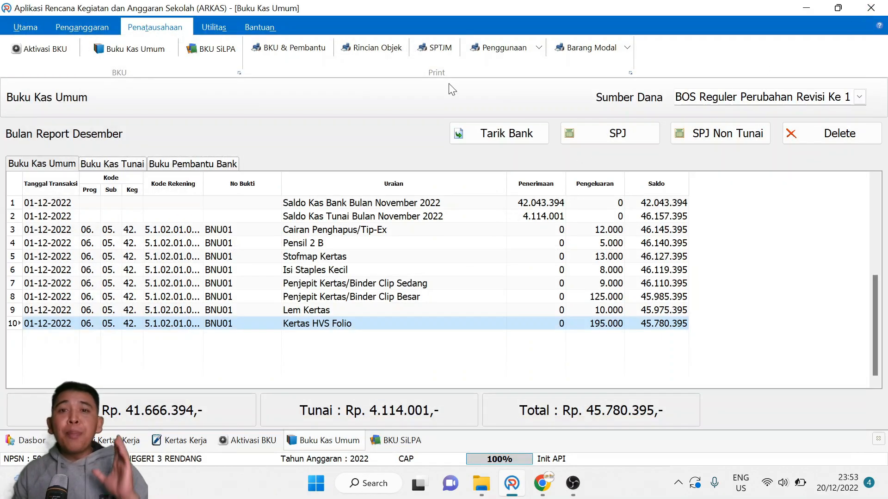
# - Preview the December Buku Kas Umum report for BOS Reguler again and compare its final balance with the closing statement on the second page
pyautogui.click(503, 46)
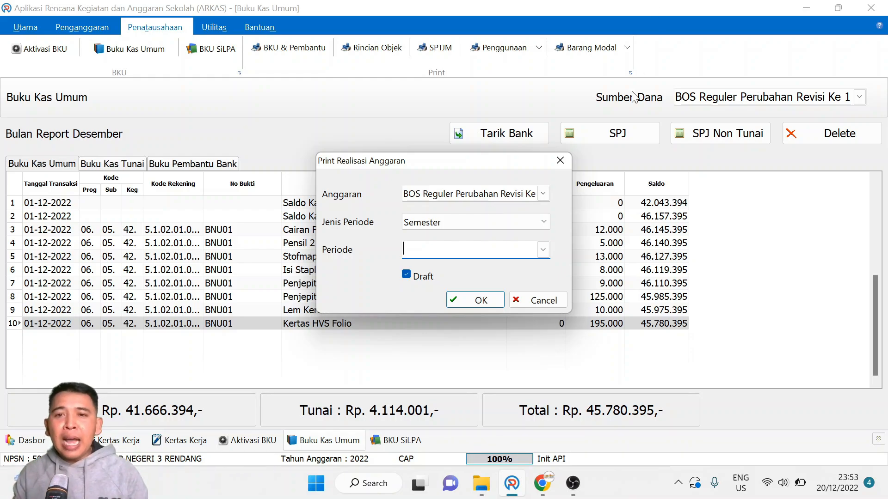
pyautogui.click(559, 161)
pyautogui.click(323, 46)
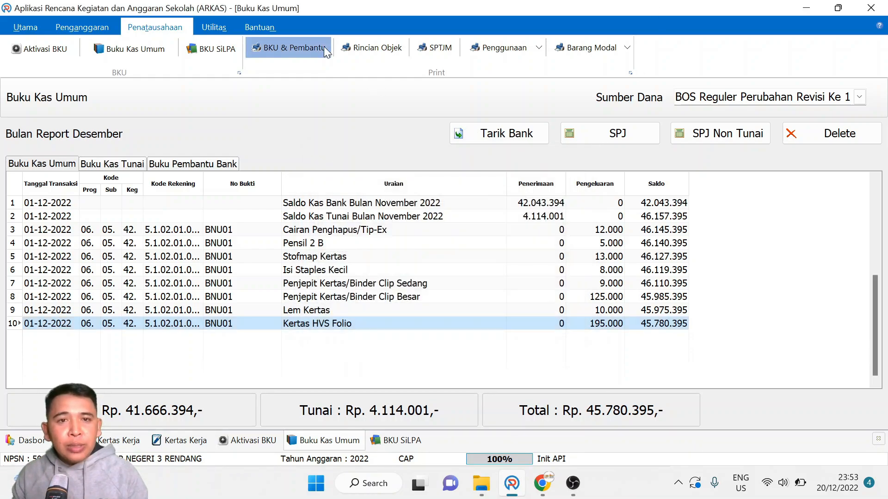
pyautogui.click(373, 201)
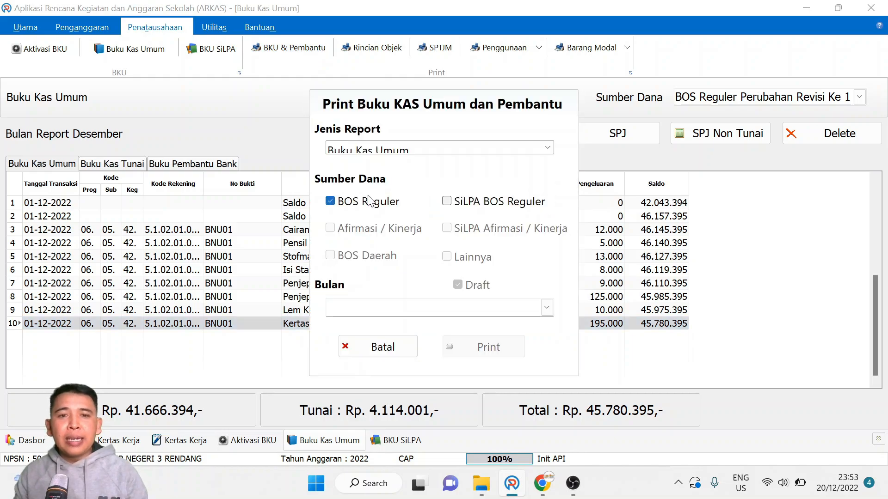
pyautogui.click(547, 307)
pyautogui.scroll(-2, 511, 359)
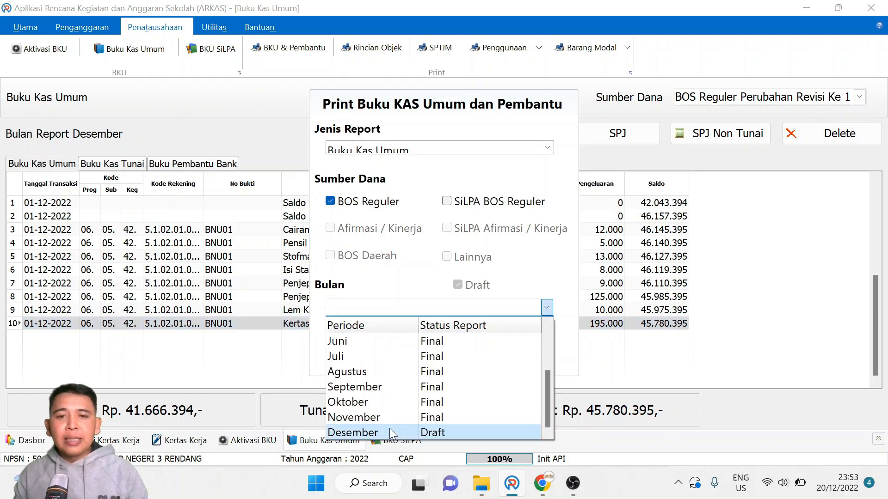
pyautogui.click(387, 428)
pyautogui.click(484, 348)
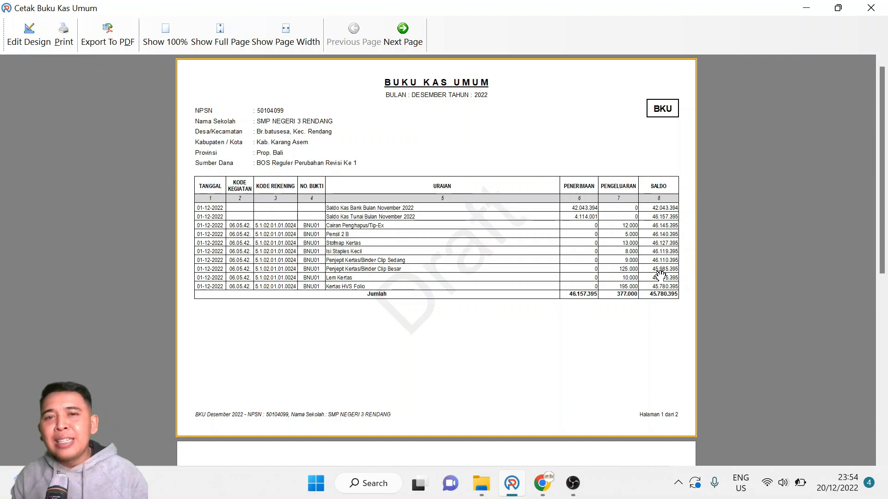
pyautogui.moveTo(884, 163); pyautogui.dragTo(860, 298)
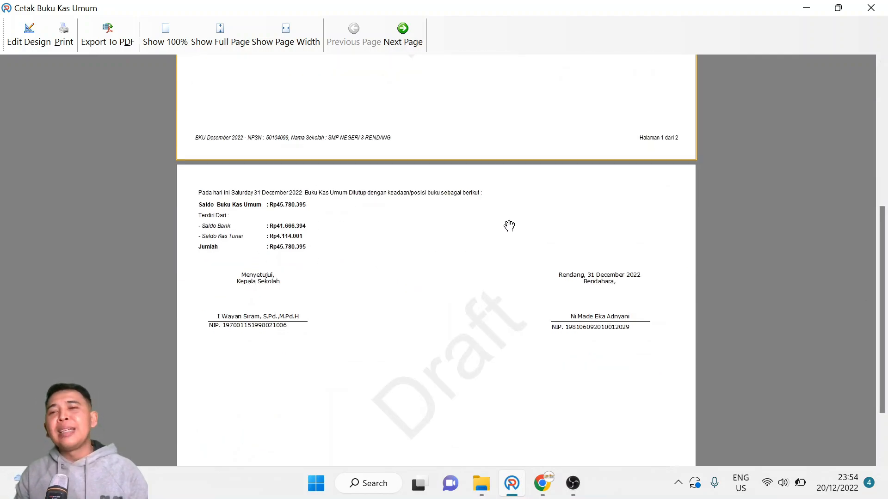
pyautogui.moveTo(884, 319); pyautogui.dragTo(878, 135)
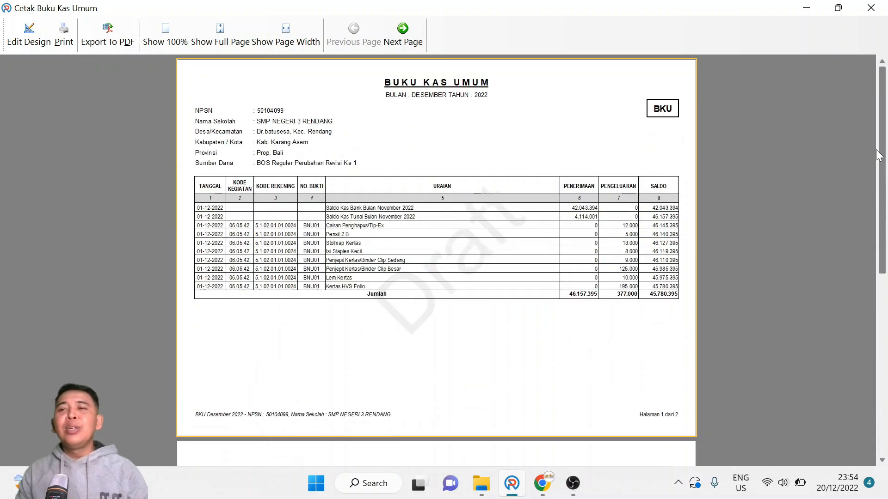